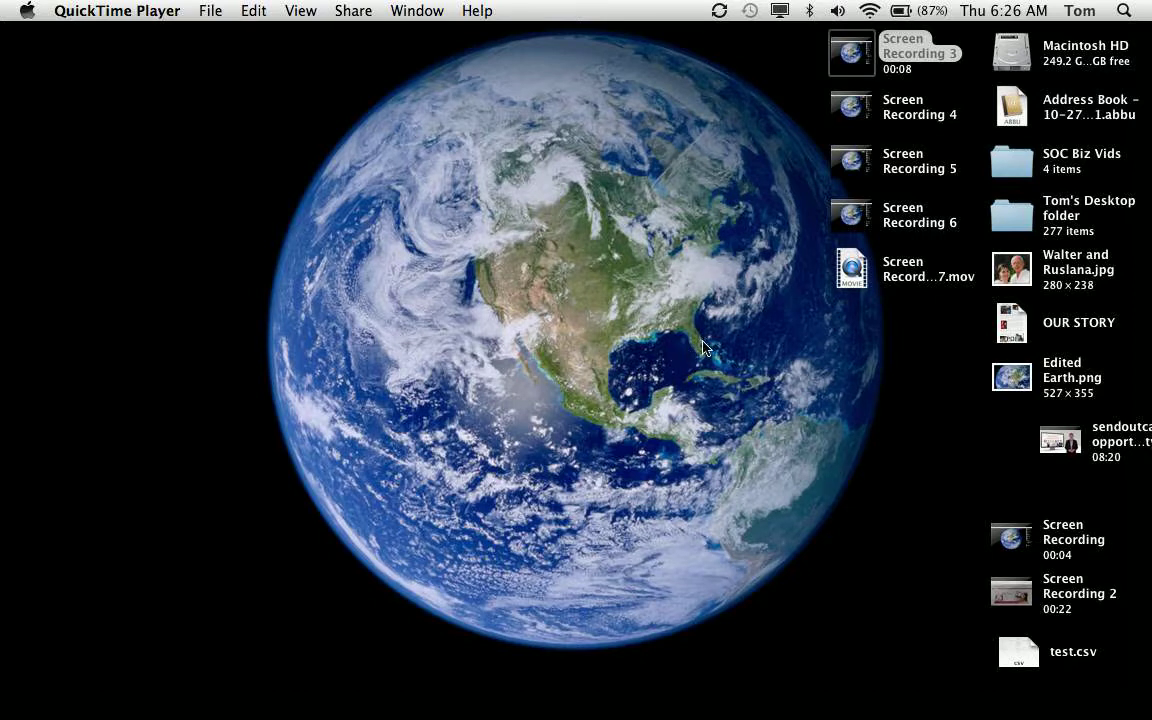
Switch to the SendOutCards site in Safari and log in with the saved credentials
key("ctrl+Left")
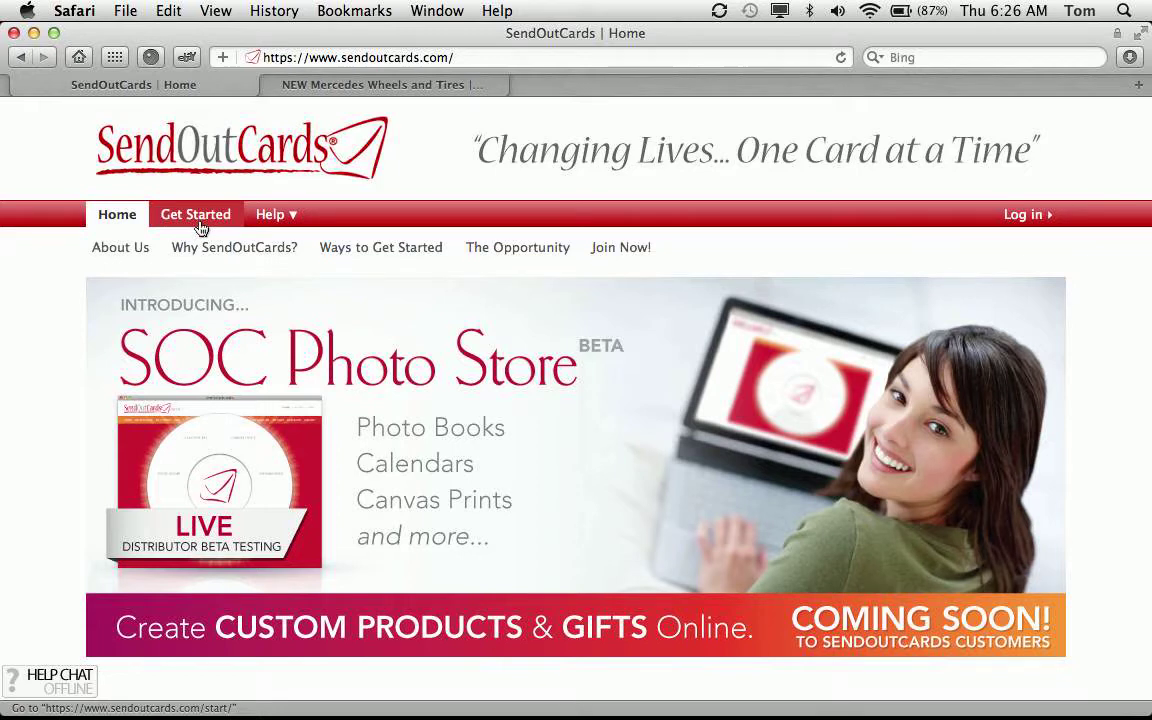
left_click(1024, 215)
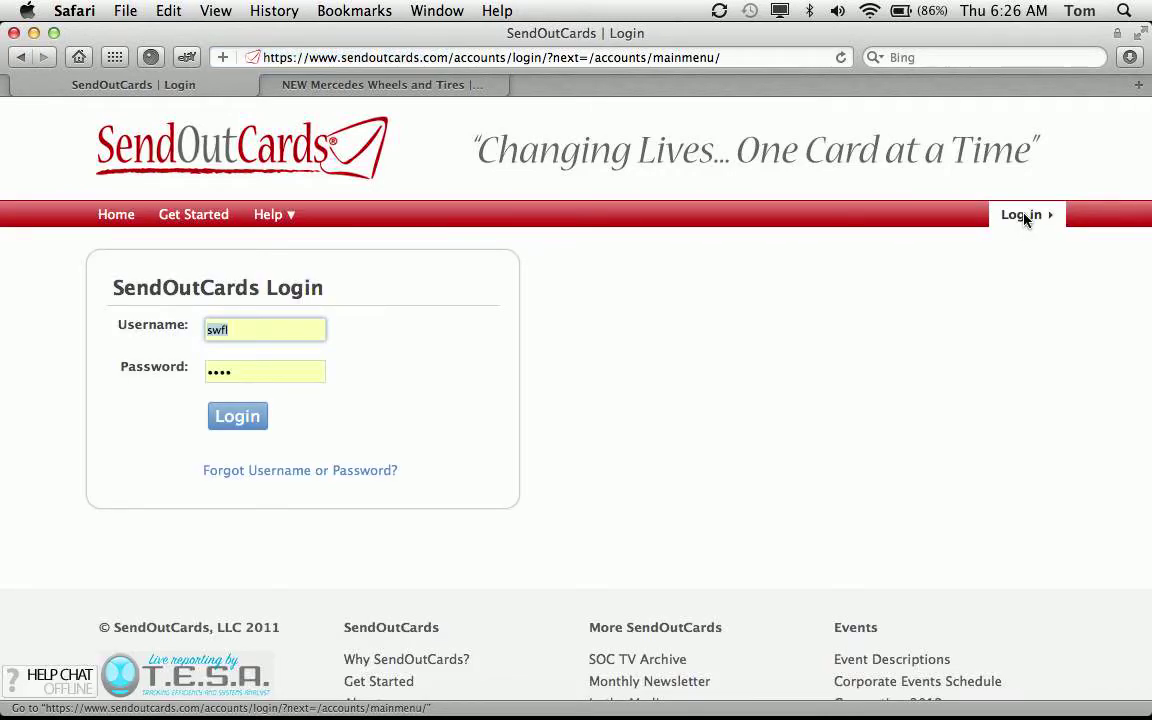
left_click(228, 420)
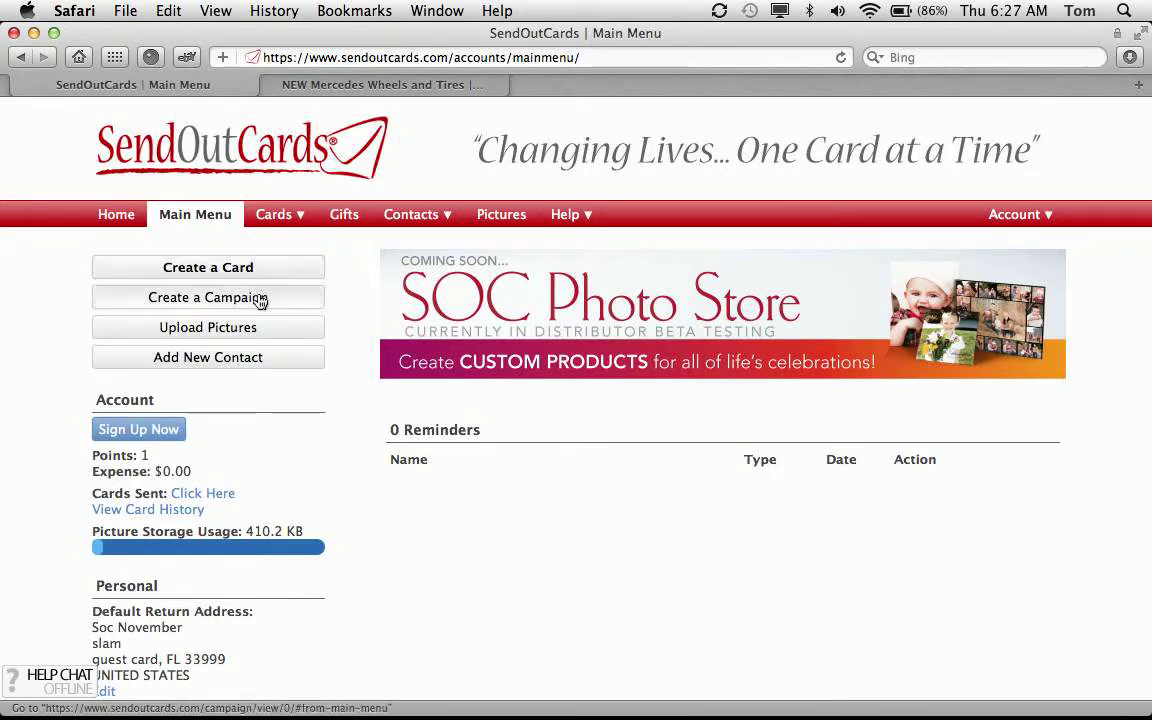
Open the saved campaign "SOC November SLAM (shared 1)" for editing
mouse_move(272, 216)
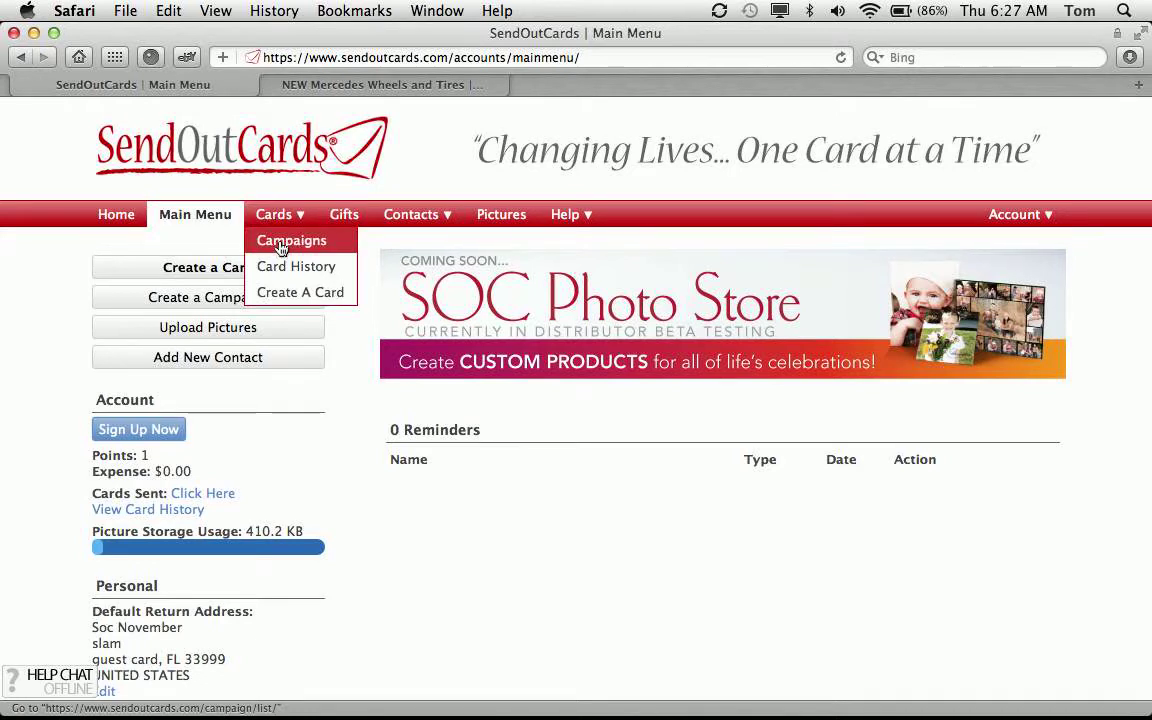
left_click(281, 244)
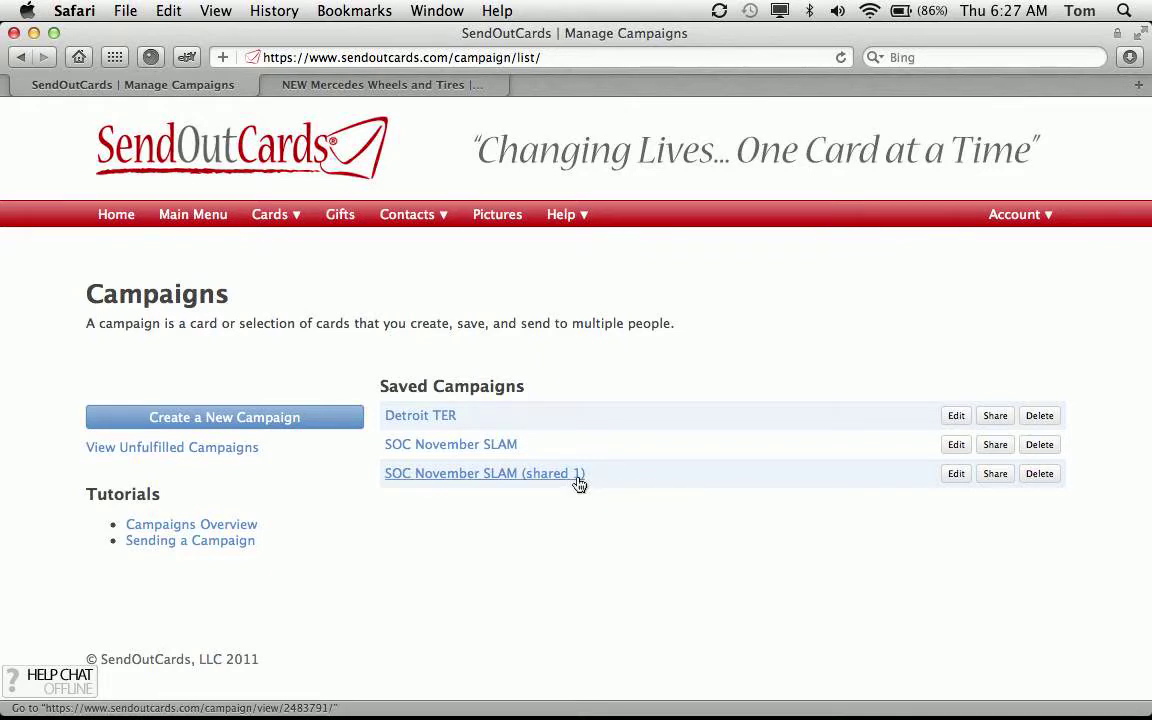
left_click(957, 482)
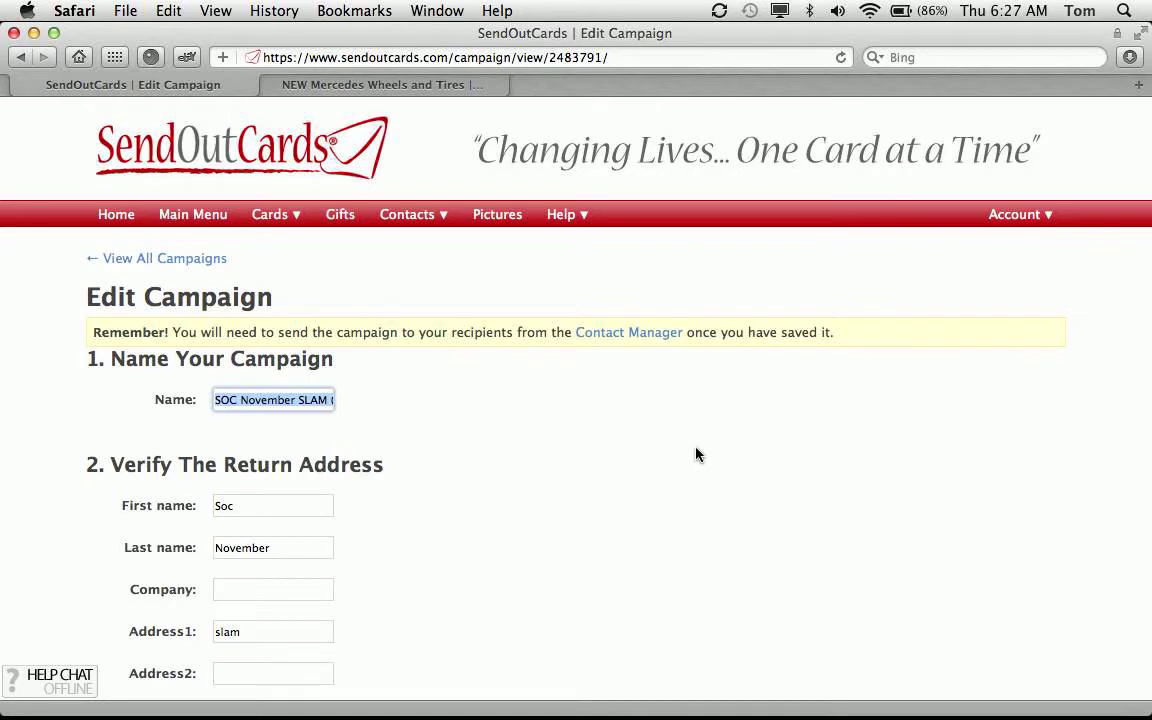
Replace the first and last name in the campaign's return address with the sender's own name
scroll(697, 454, "down", 5)
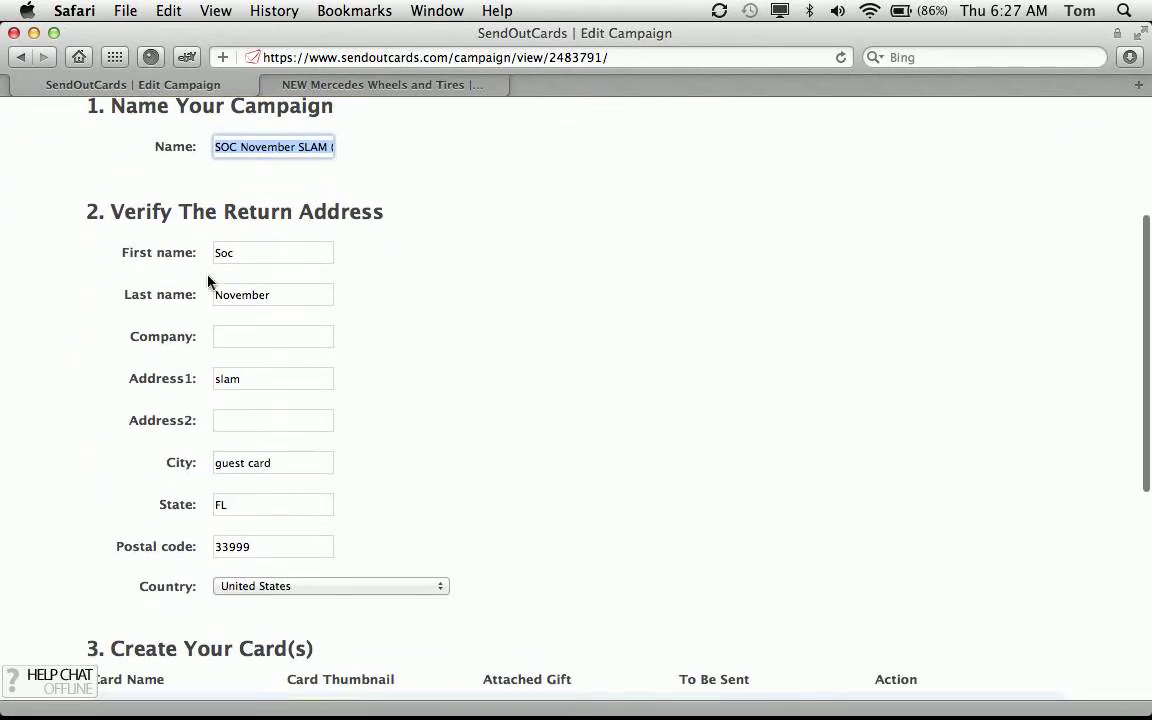
left_click(244, 256)
key("BackSpace")
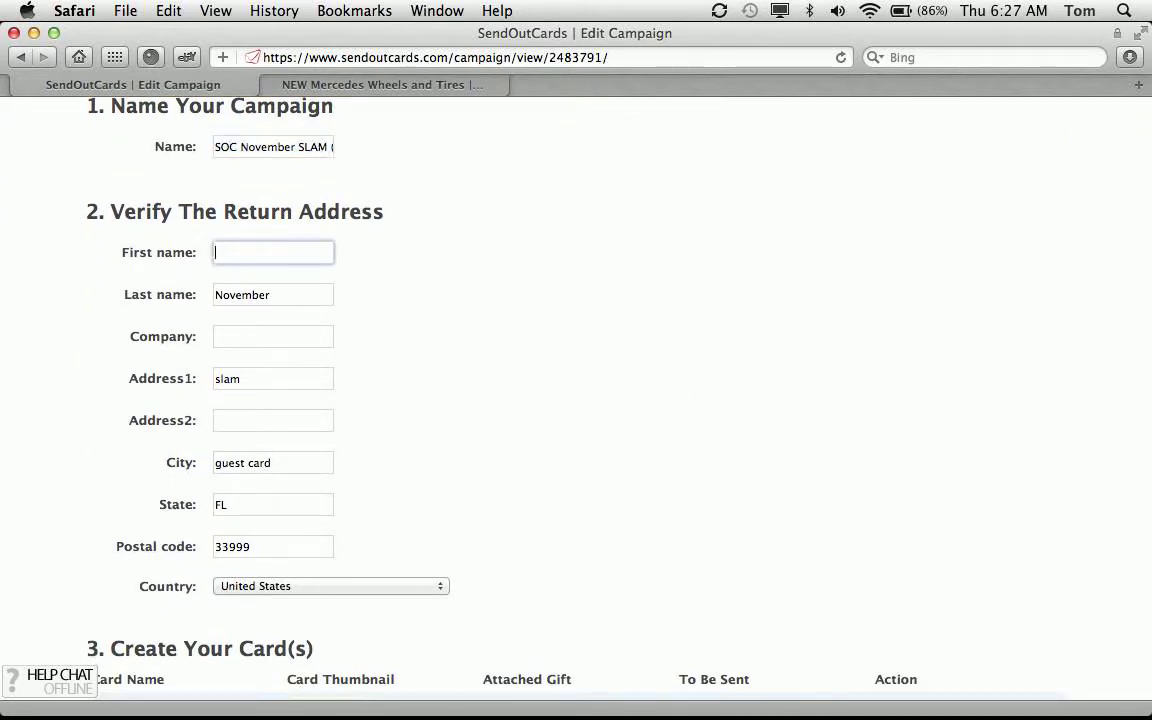
type("m")
key("Tab")
type("Watsnon")
key("Tab")
key("Tab")
key("Tab")
key("Tab")
key("Tab")
key("Tab")
key("Tab")
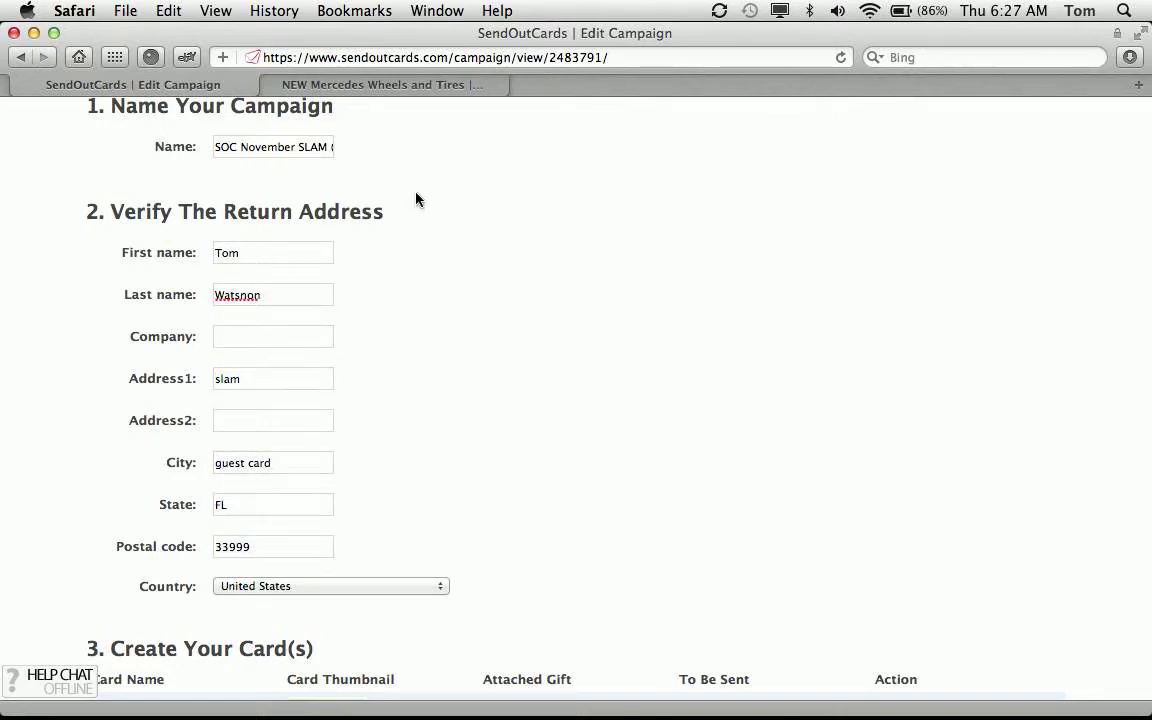
Open the campaign's Card 1 in the card editor, keeping its card name
scroll(540, 339, "down", 8)
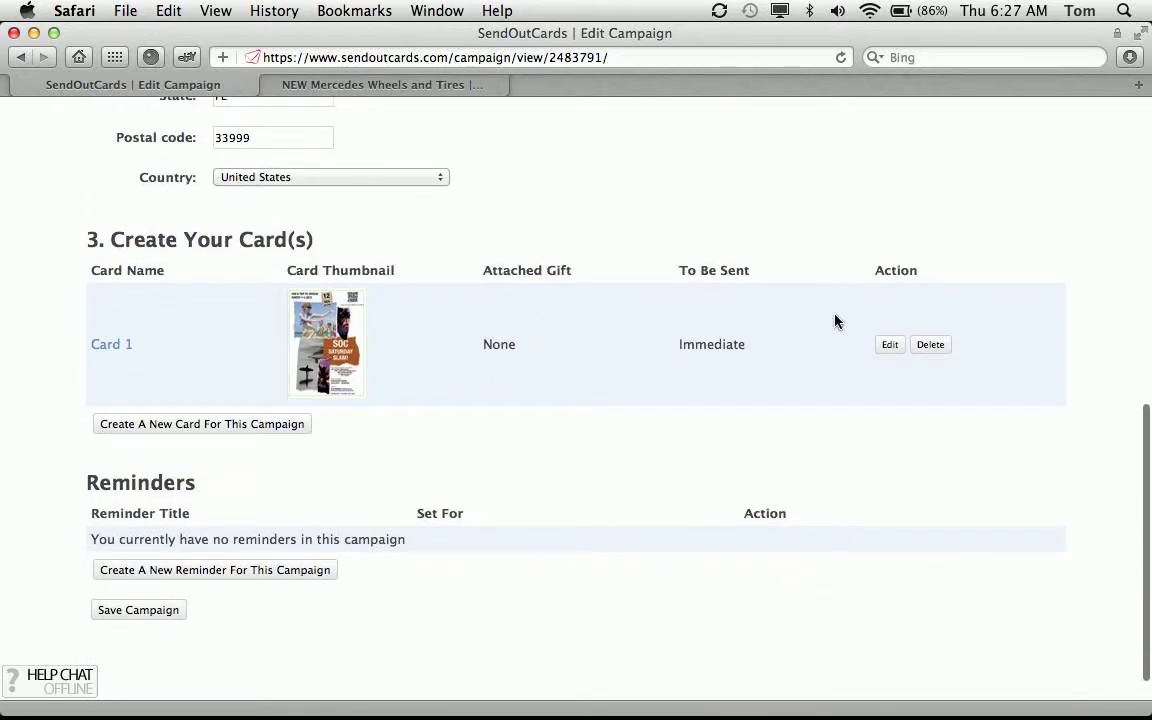
left_click(886, 350)
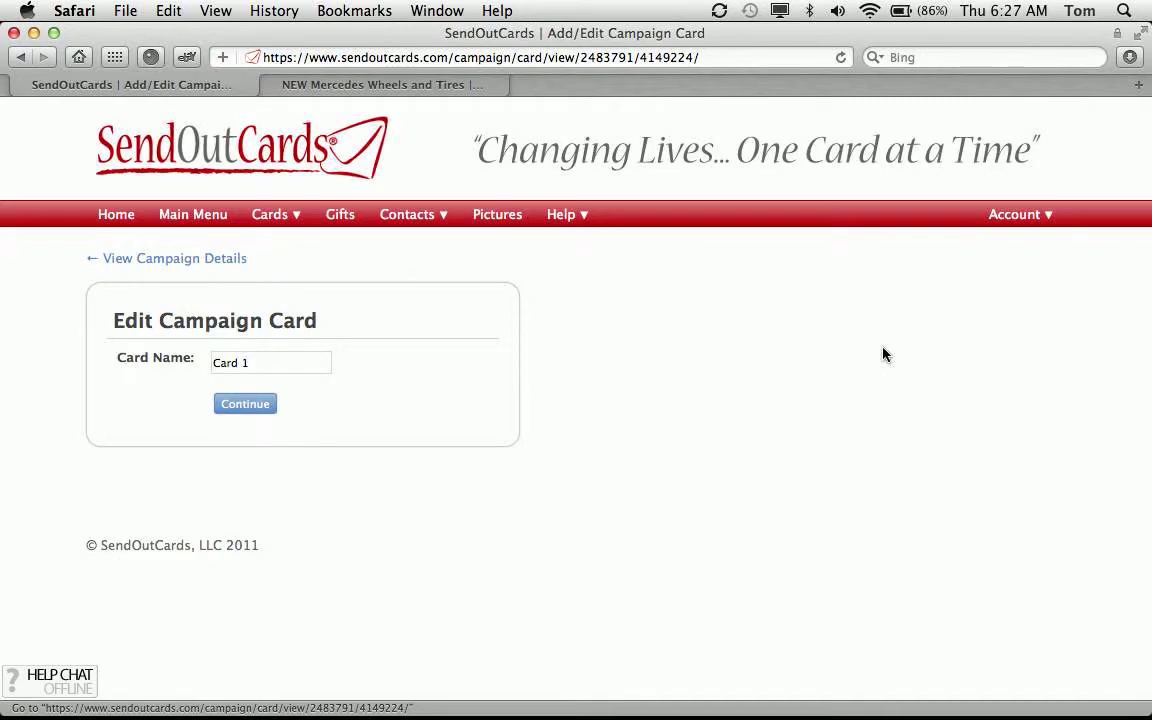
left_click(265, 407)
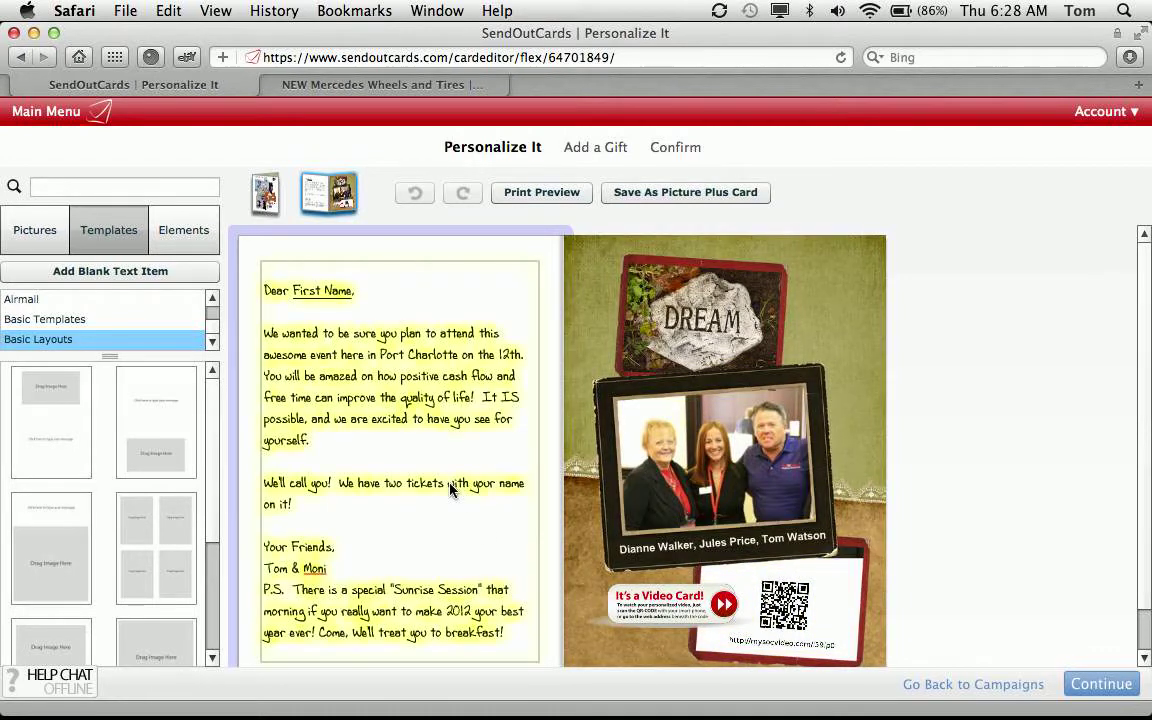
Replace the signature line below "Your Friends," in the card message with the new senders' first names
left_click(303, 333)
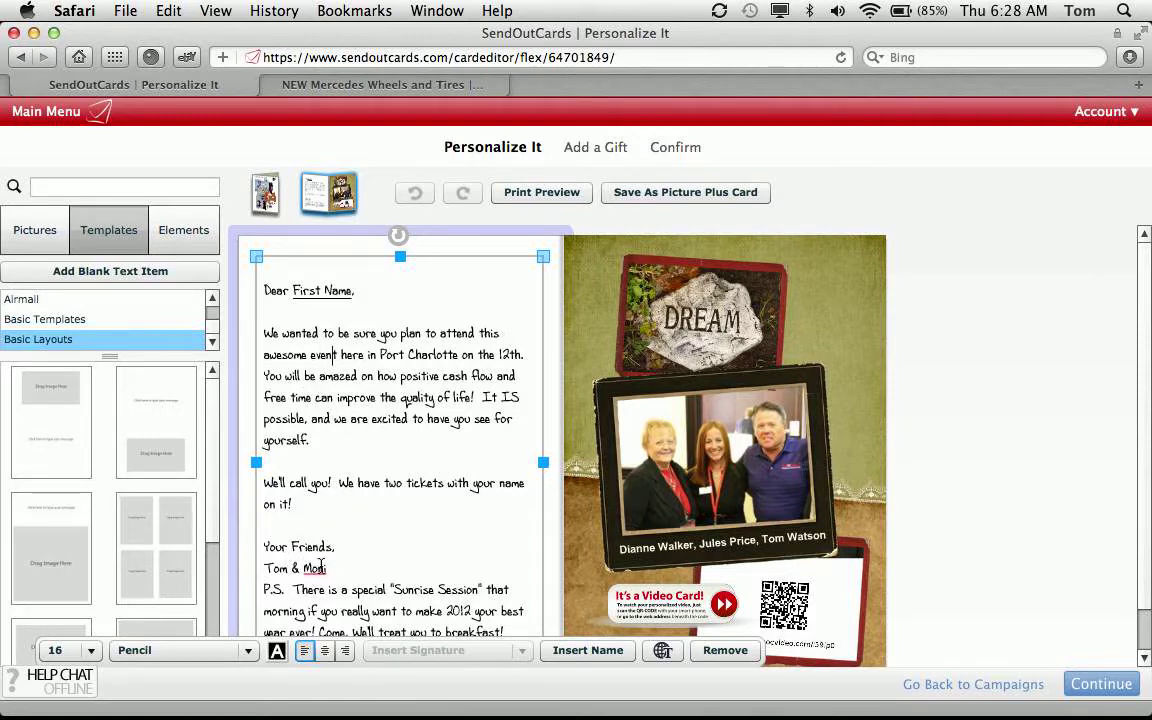
left_click_drag(328, 568, 263, 568)
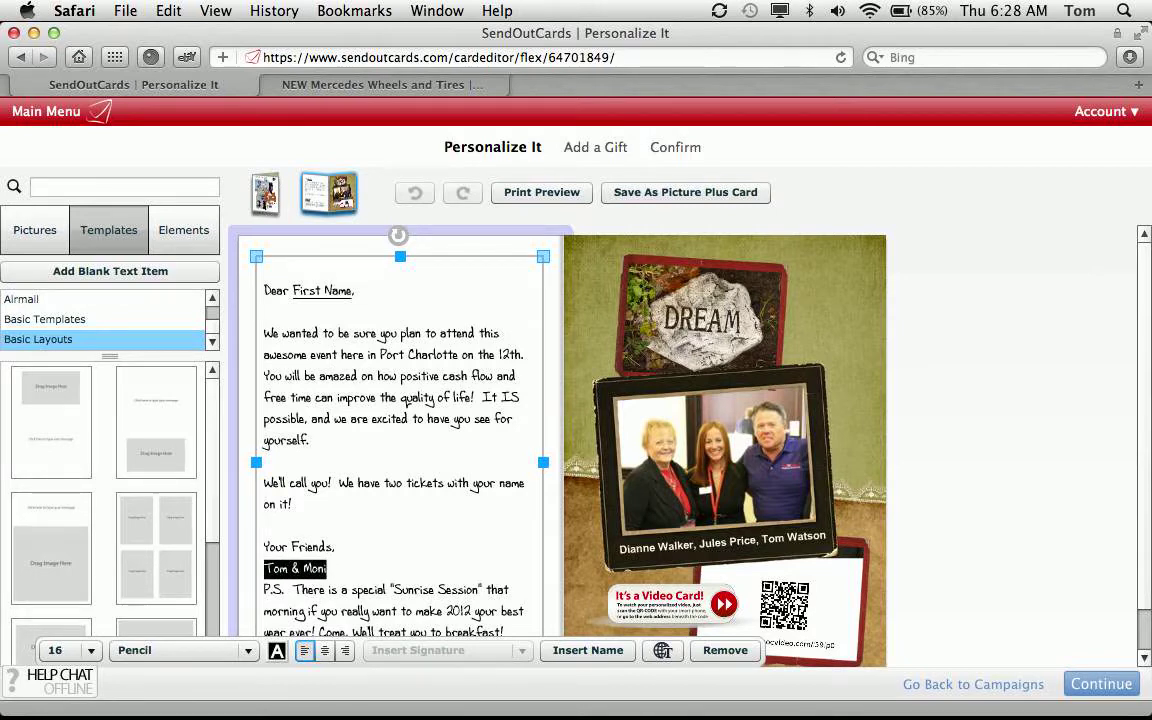
type("Bob & Betty Ann")
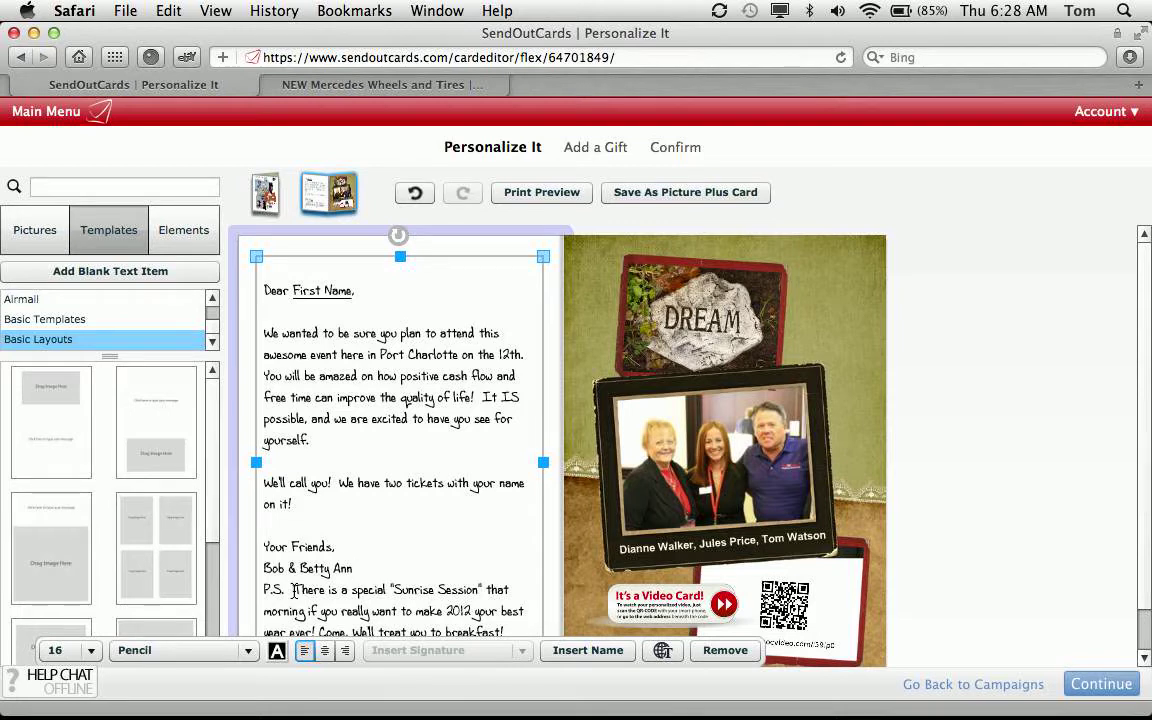
Finish the card without a gift, keep the immediate send time, and save it back to the campaign
left_click(1112, 686)
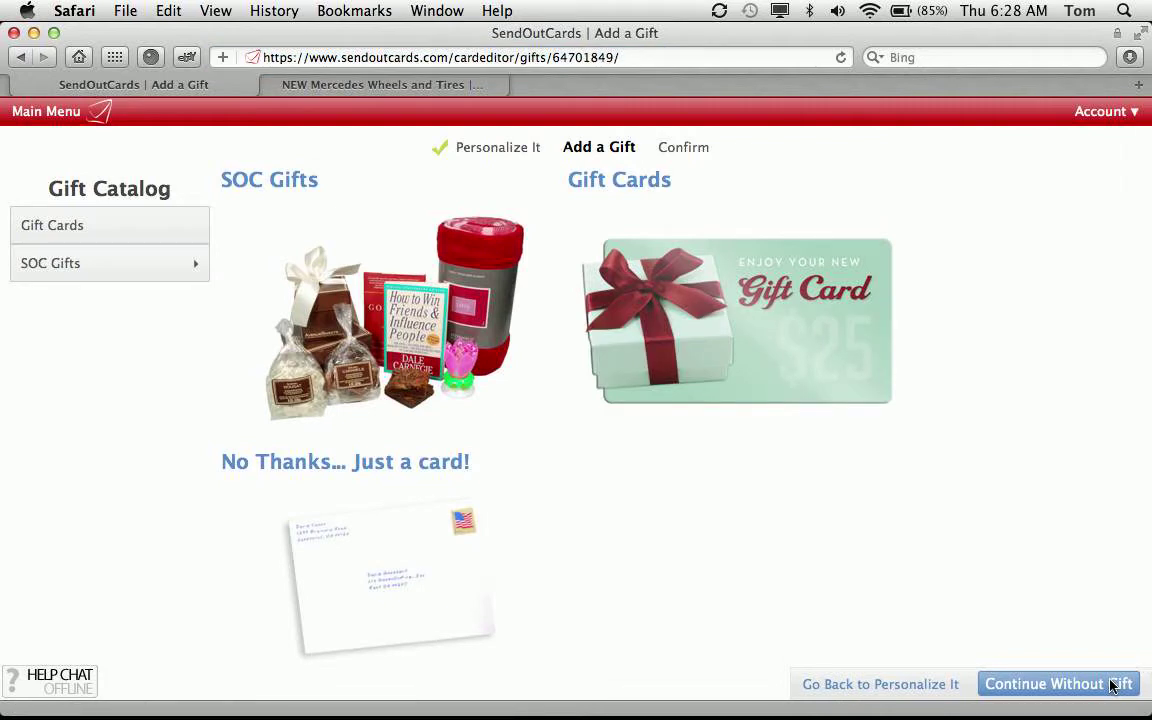
left_click(1112, 686)
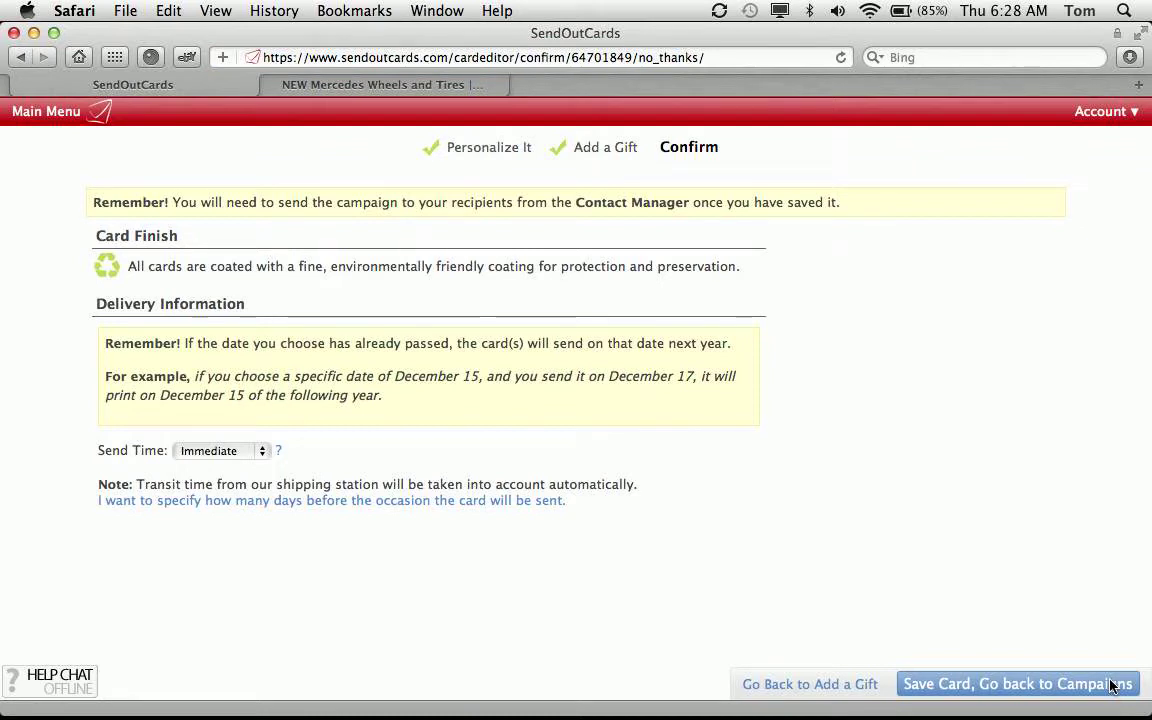
left_click(1111, 684)
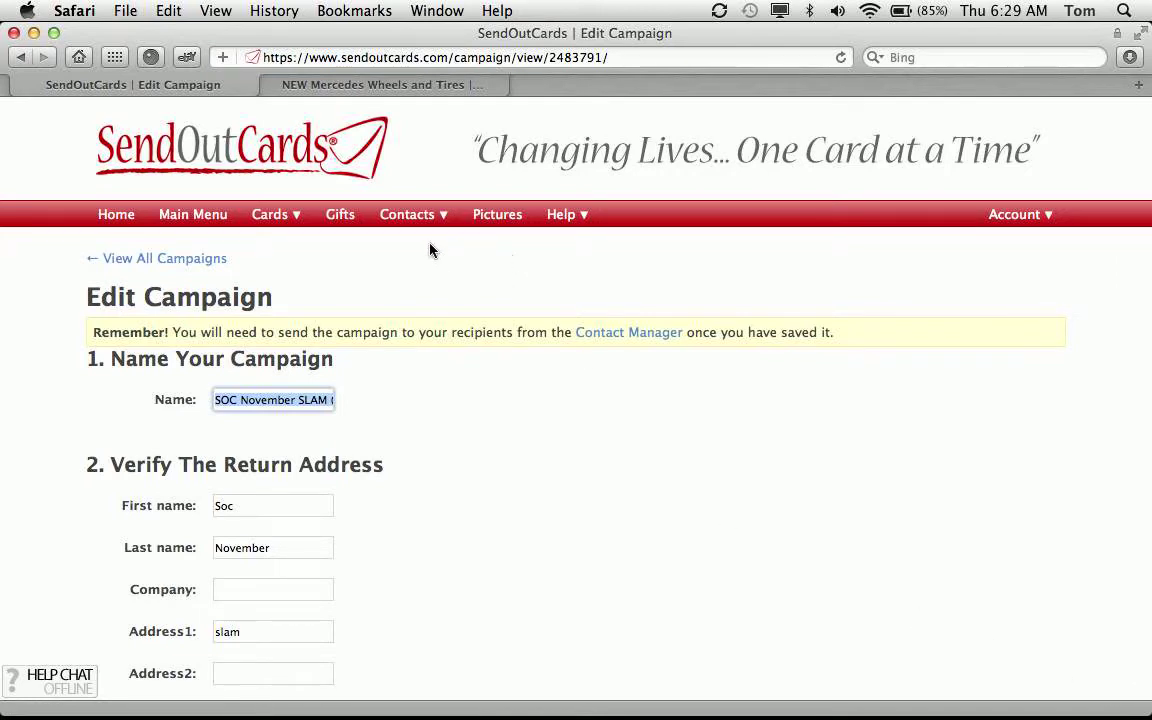
Find the contacts that belong only to the SOC November SLAM group
mouse_move(399, 222)
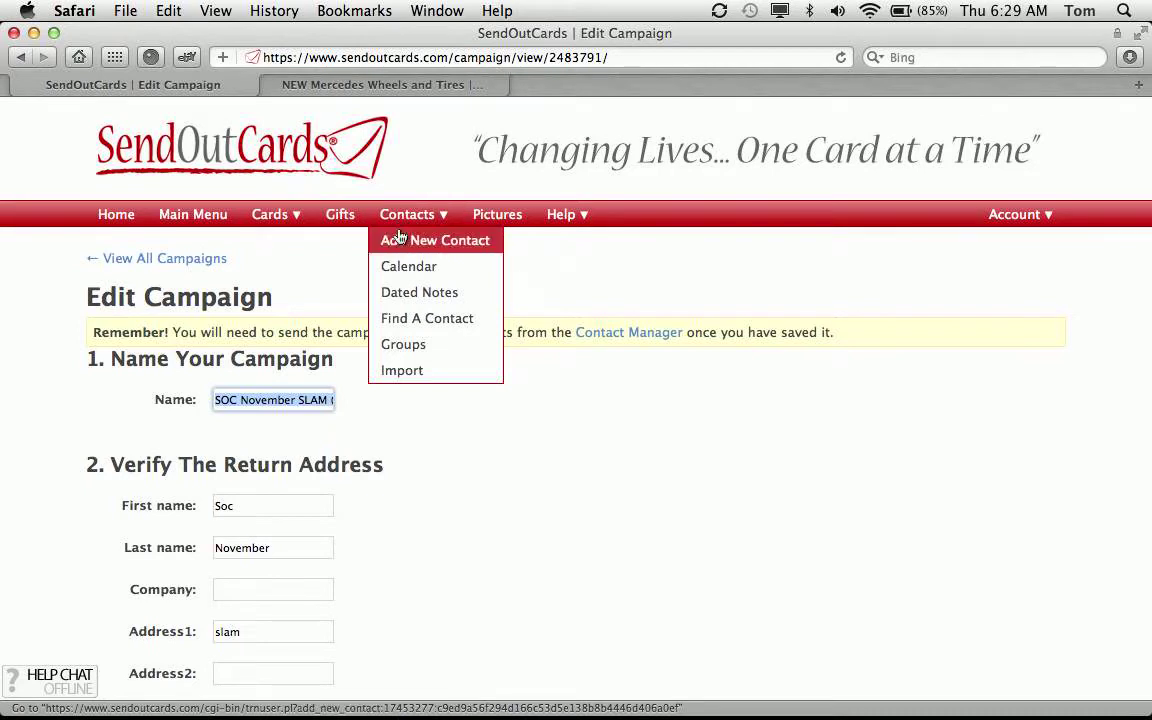
left_click(394, 328)
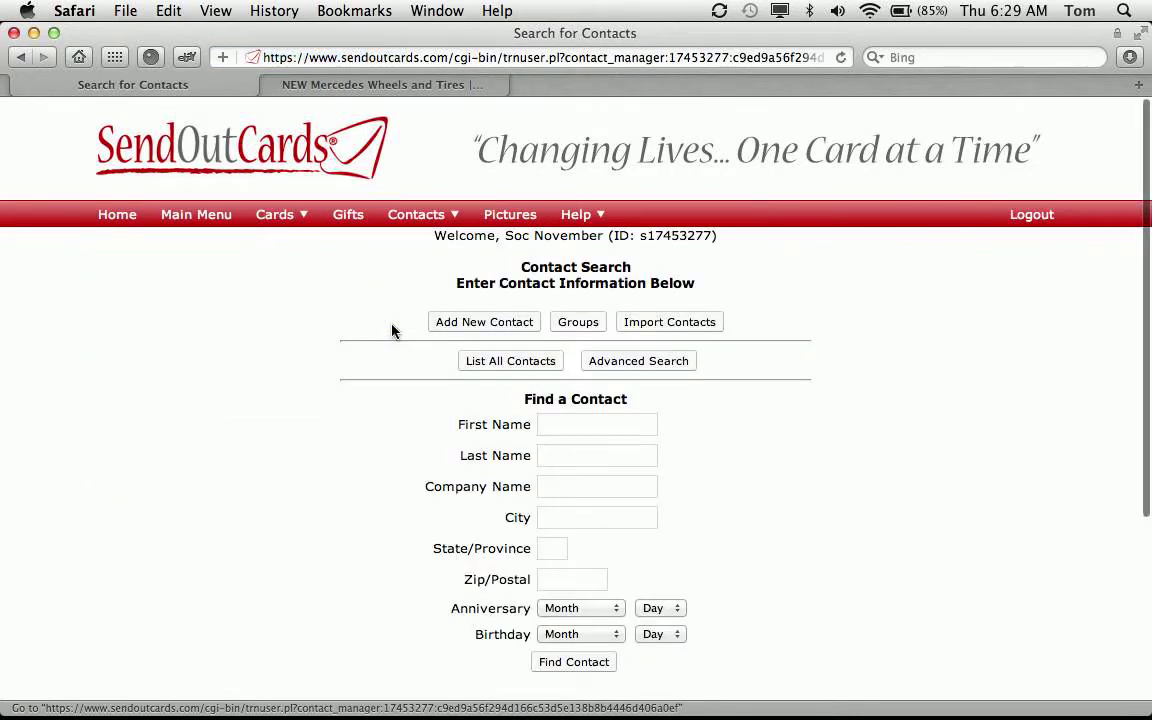
scroll(392, 330, "down", 5)
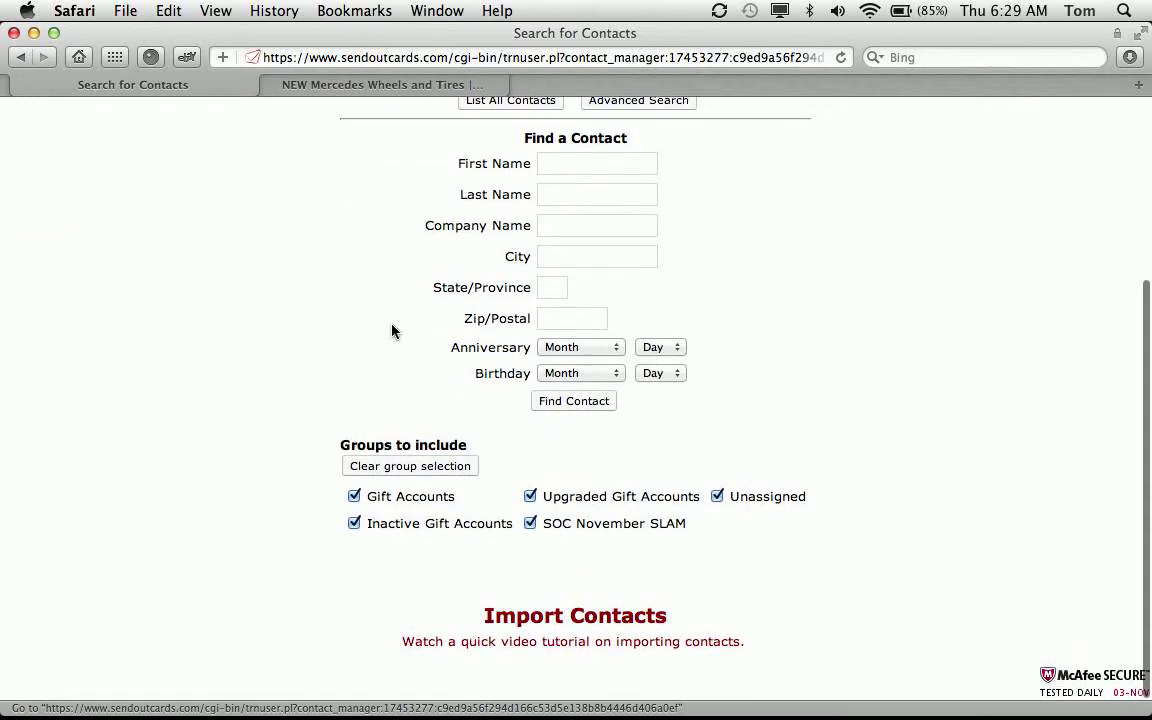
left_click(449, 471)
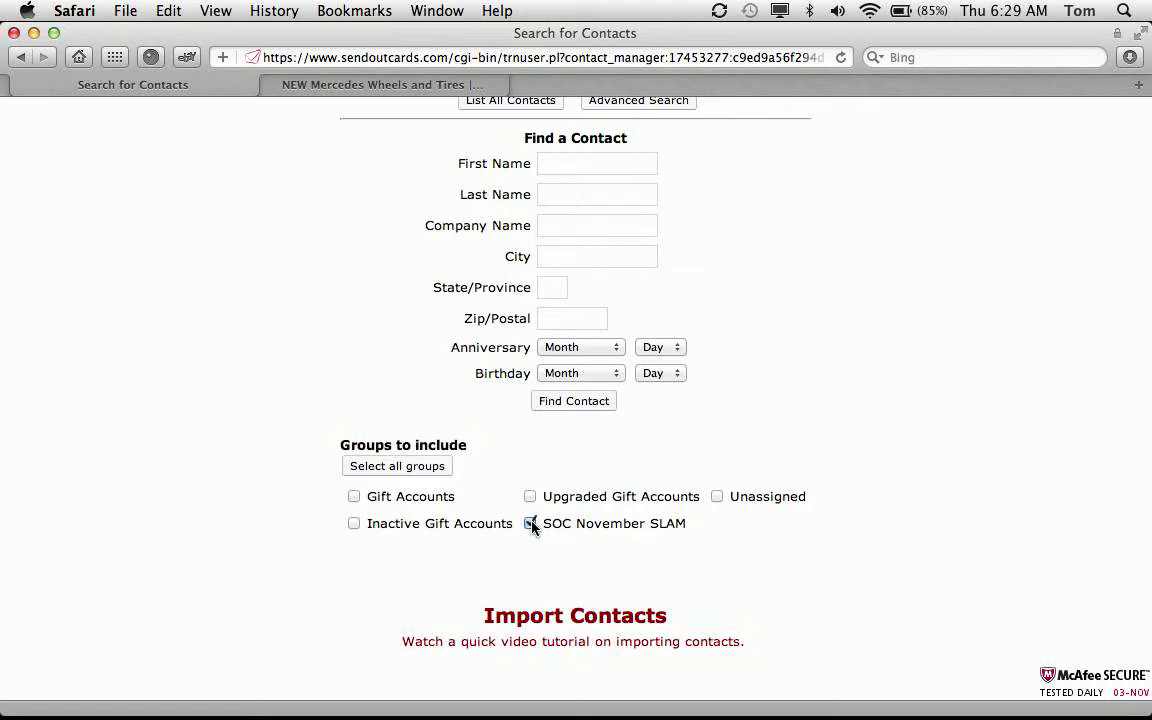
left_click(599, 402)
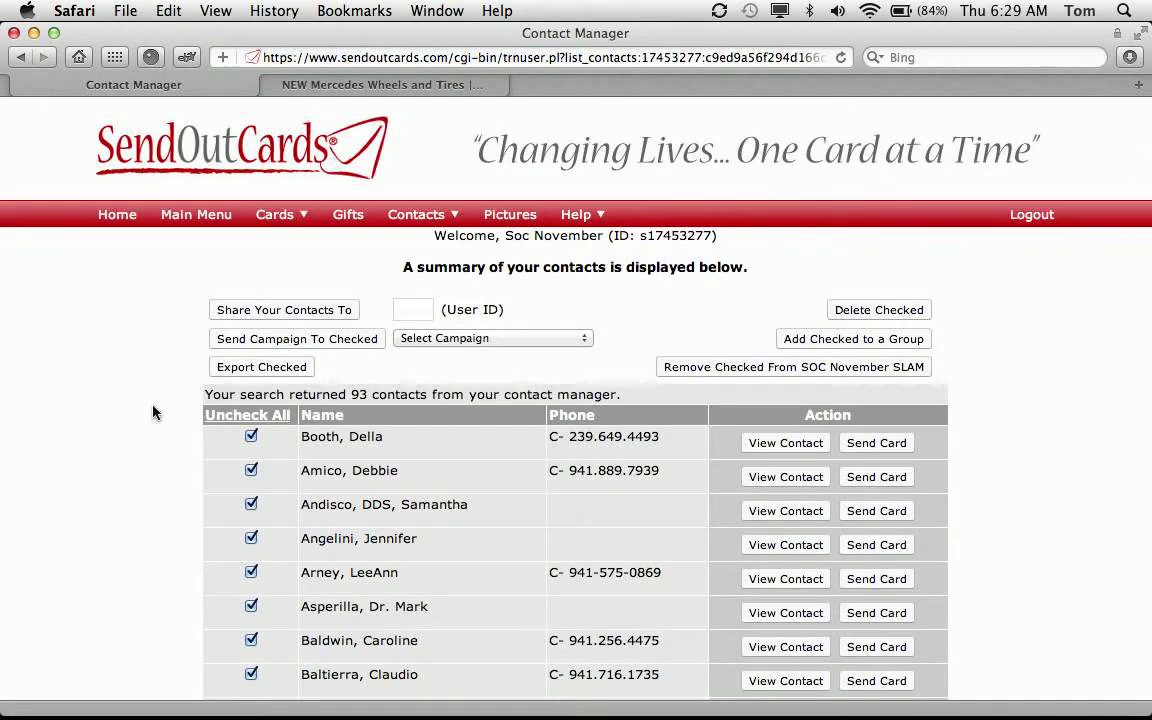
Exclude the couple's entry among the B surnames from the checked contacts
scroll(153, 412, "down", 2)
scroll(153, 412, "down", 5)
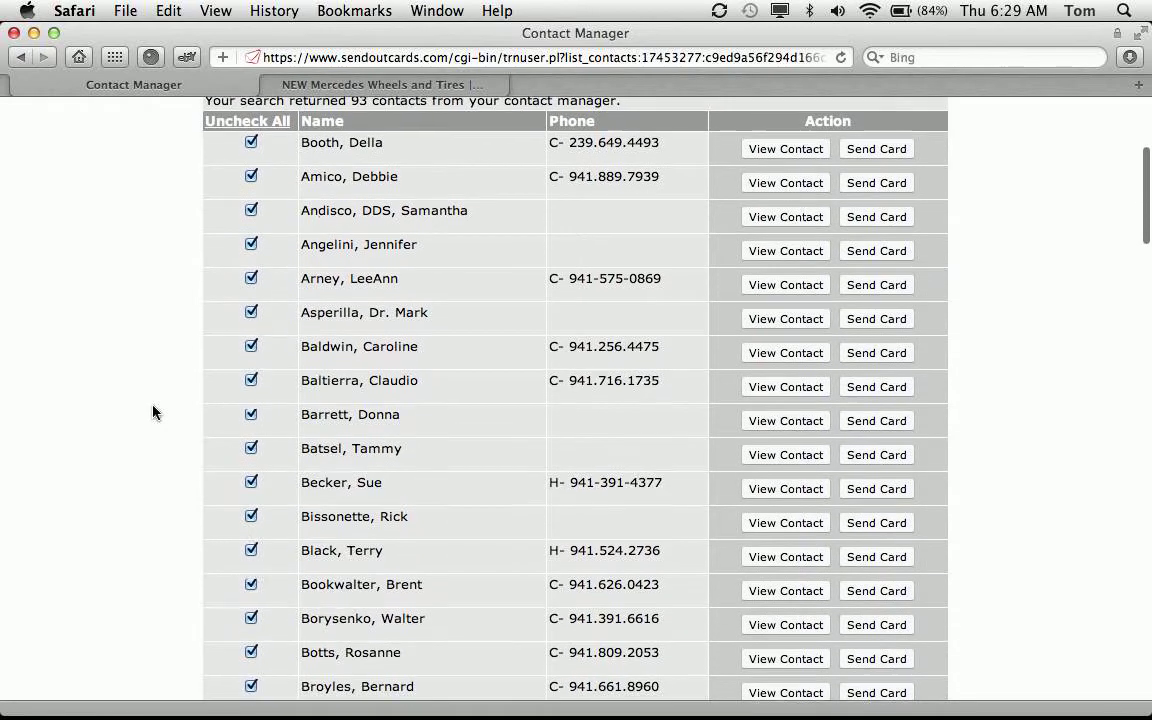
scroll(153, 412, "down", 5)
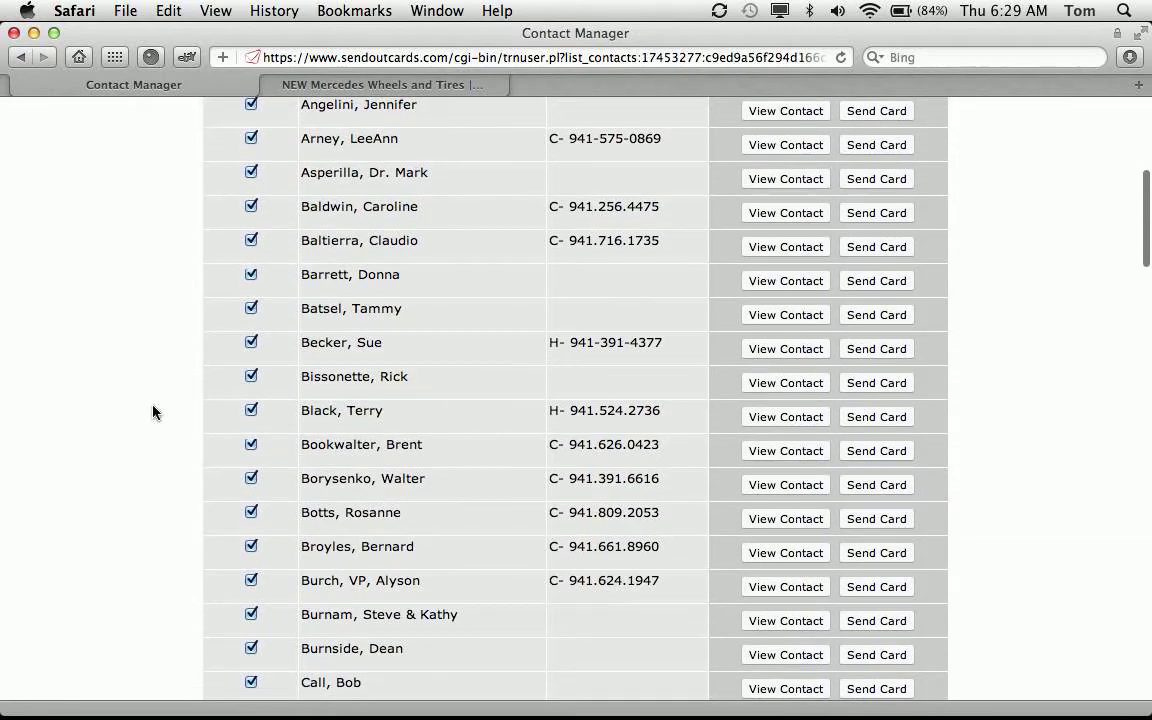
scroll(153, 412, "down", 2)
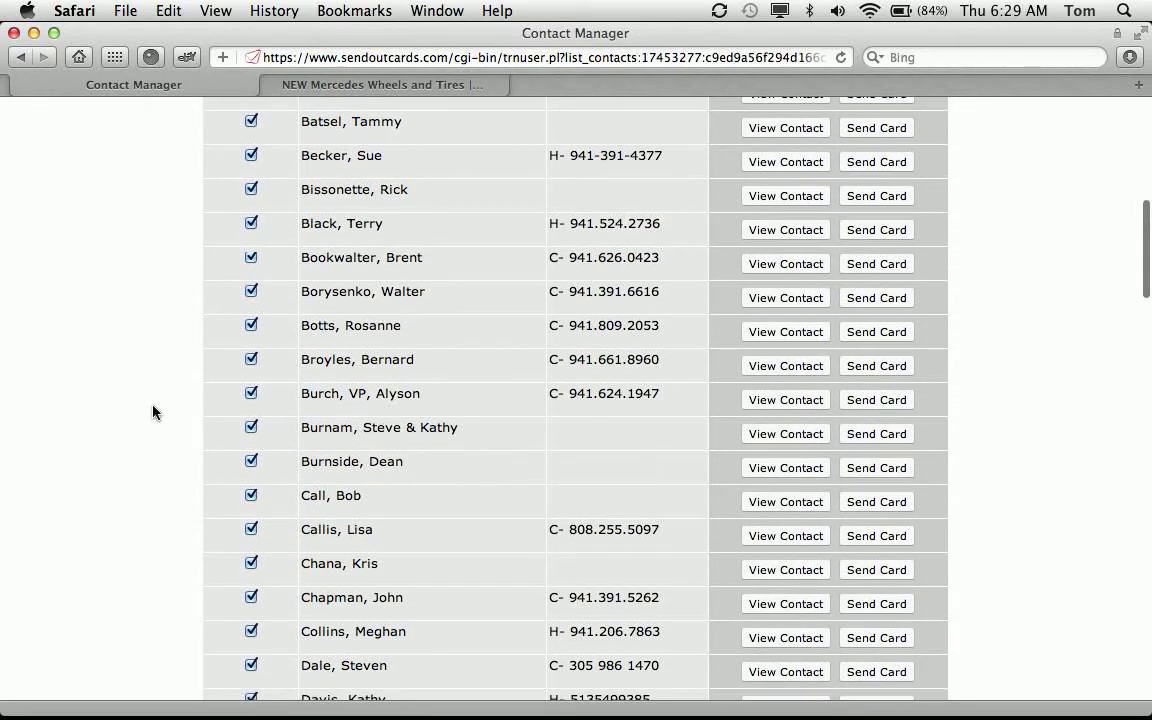
left_click(251, 429)
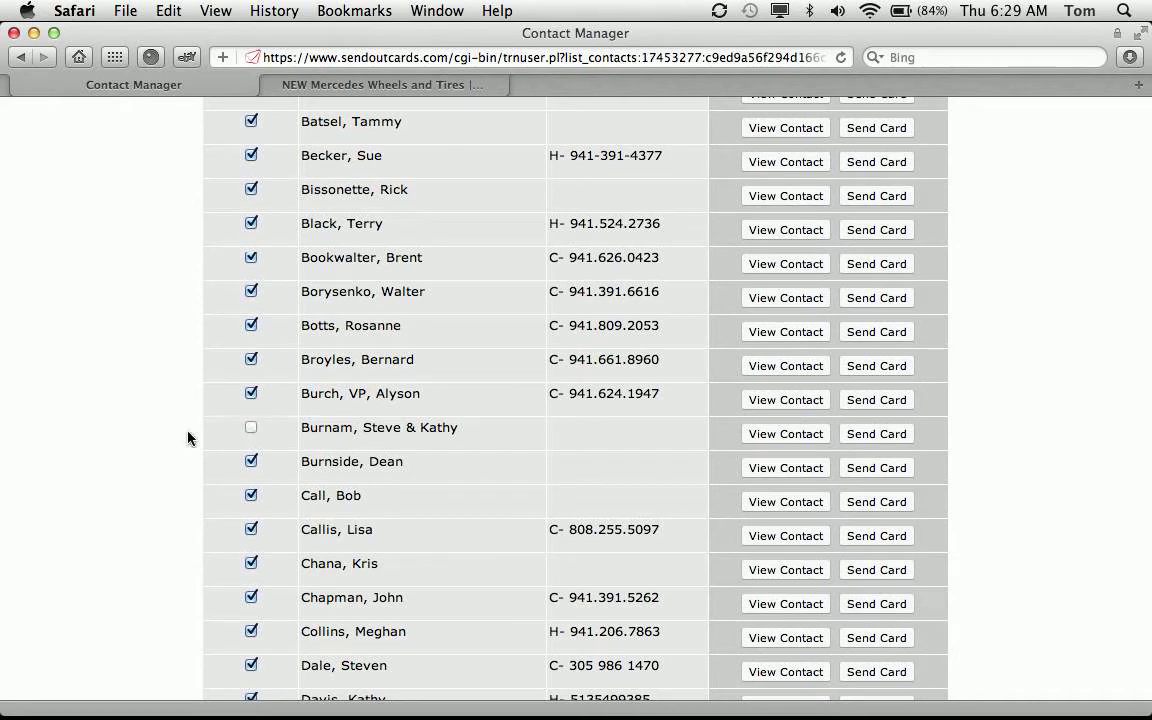
Try to send the campaign "SOC November SLAM (shared 1)" to the checked contacts, and close the points and expense dialog
scroll(188, 437, "up", 9)
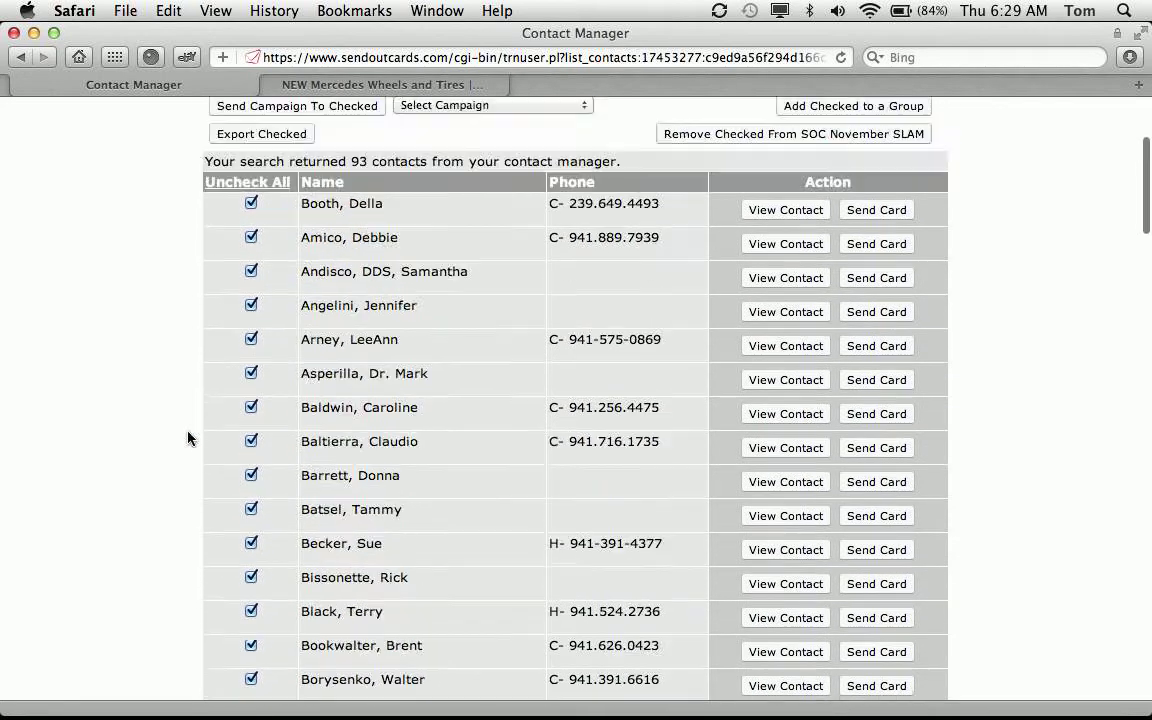
scroll(188, 437, "up", 3)
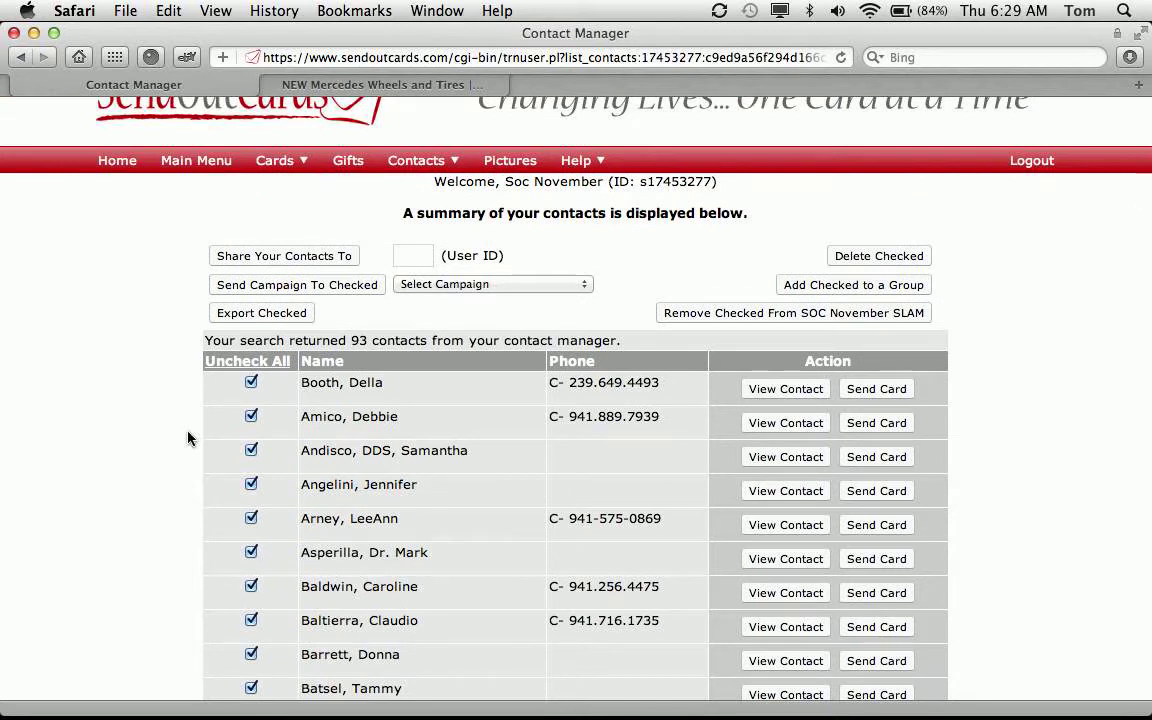
left_click(358, 288)
left_click(725, 283)
left_click(557, 287)
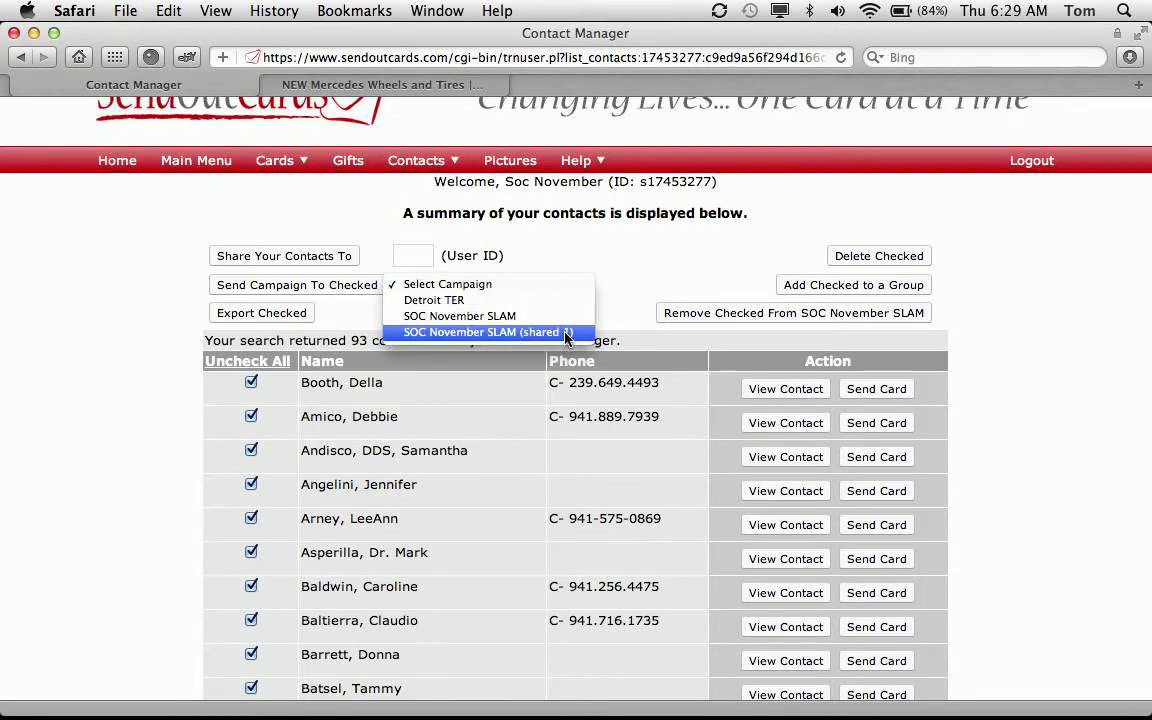
left_click(566, 333)
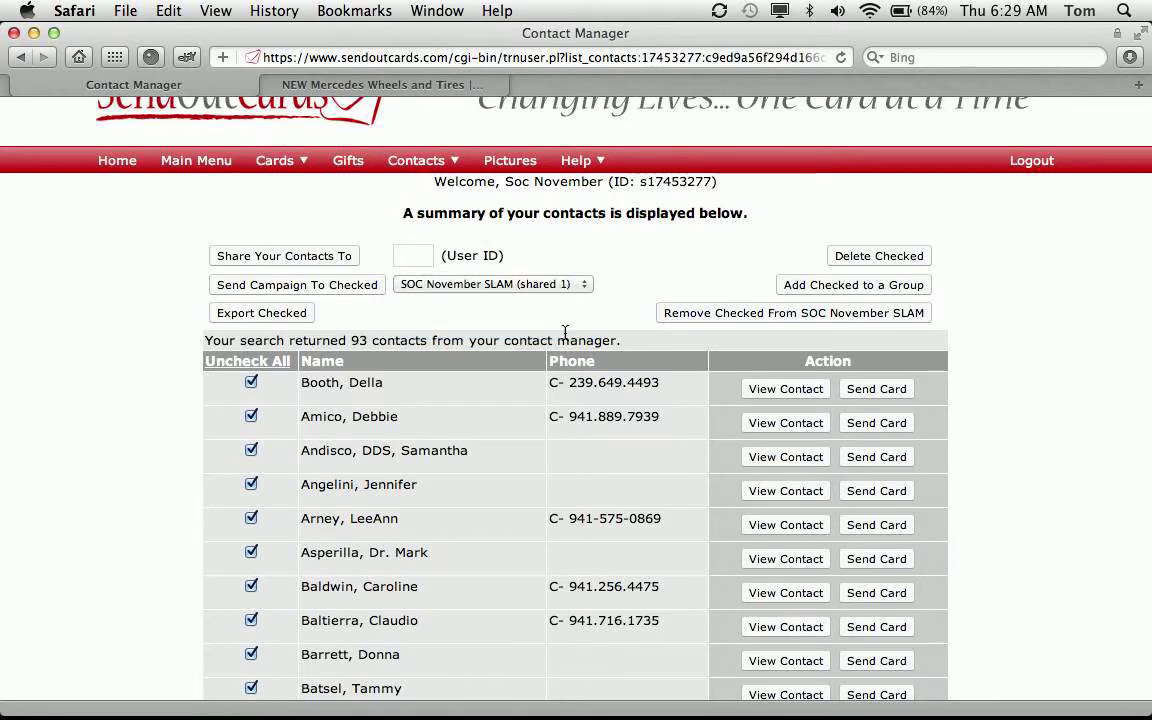
left_click(377, 287)
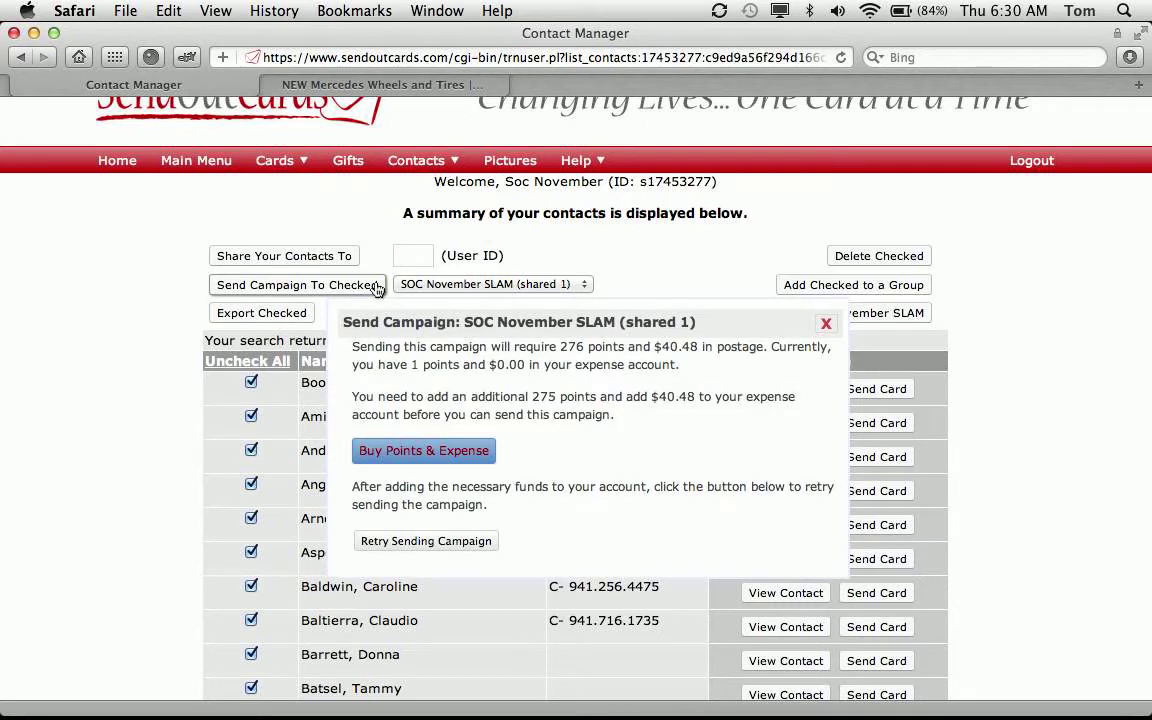
left_click(826, 327)
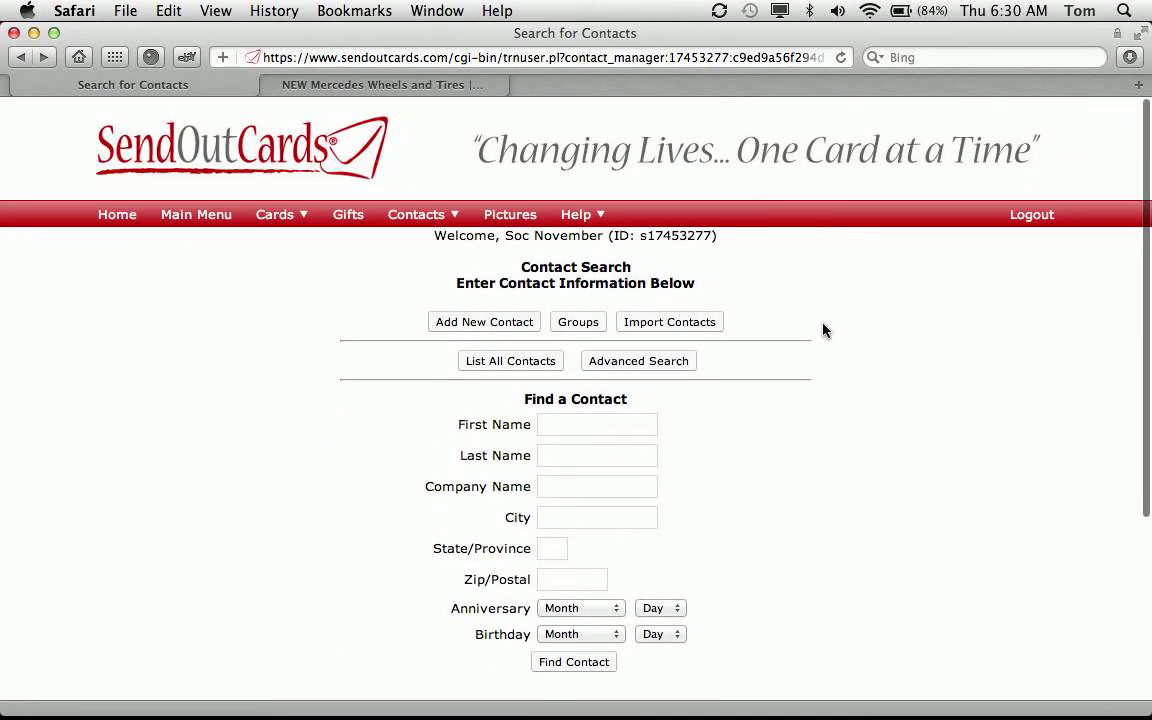
mouse_move(410, 212)
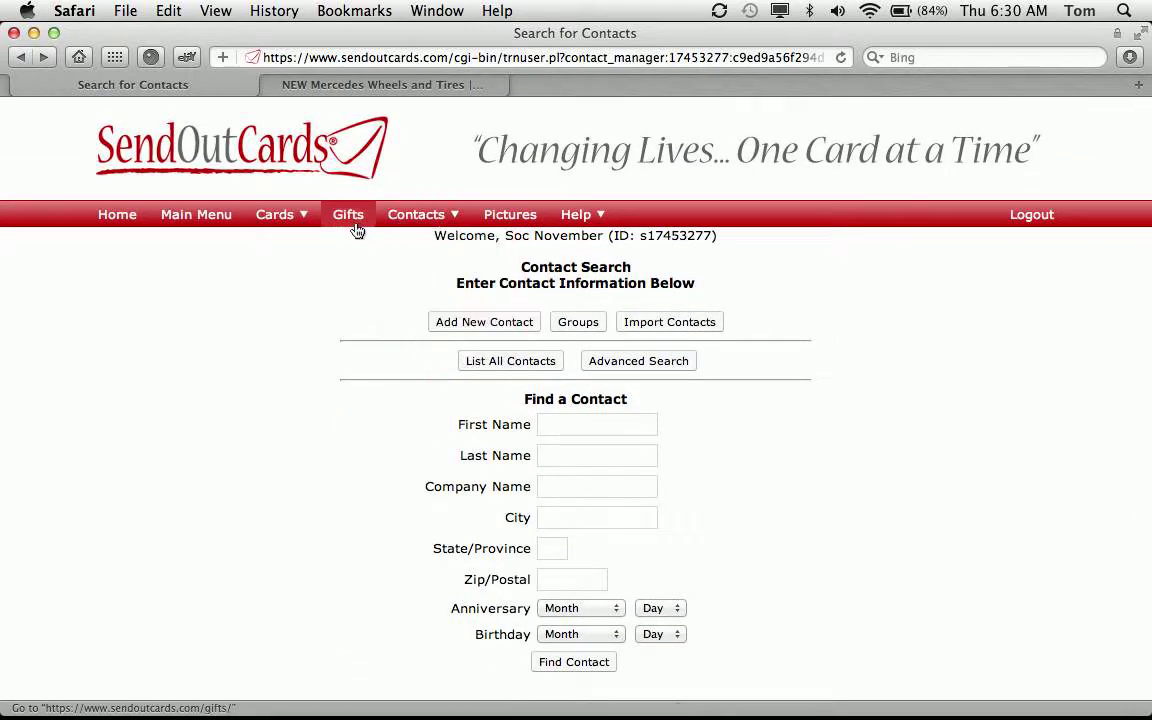
mouse_move(312, 226)
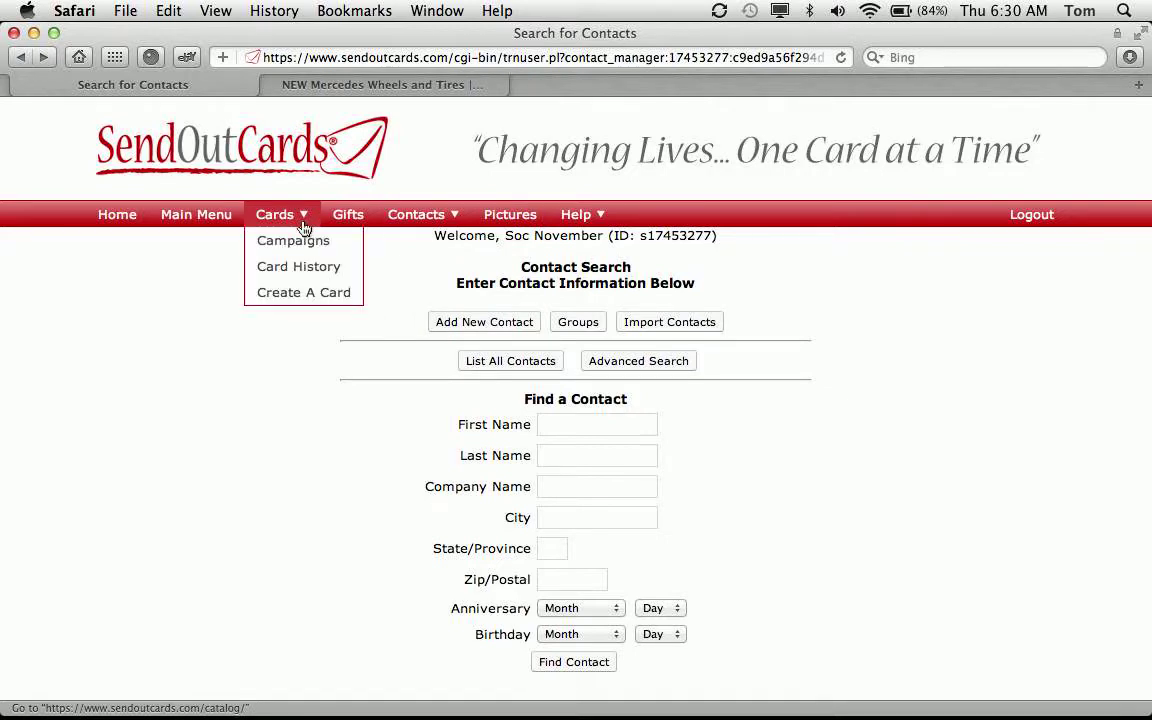
Open Card 1 of the campaign "SOC November SLAM (shared 1)" in the card editor
left_click(297, 243)
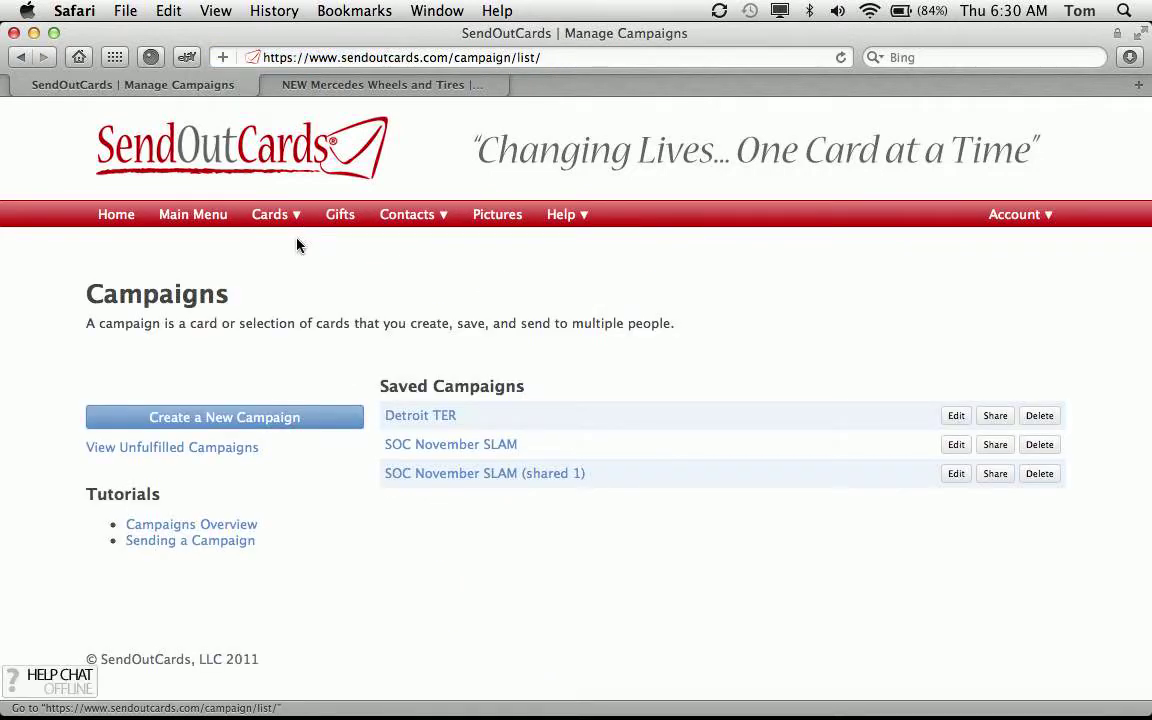
left_click(956, 473)
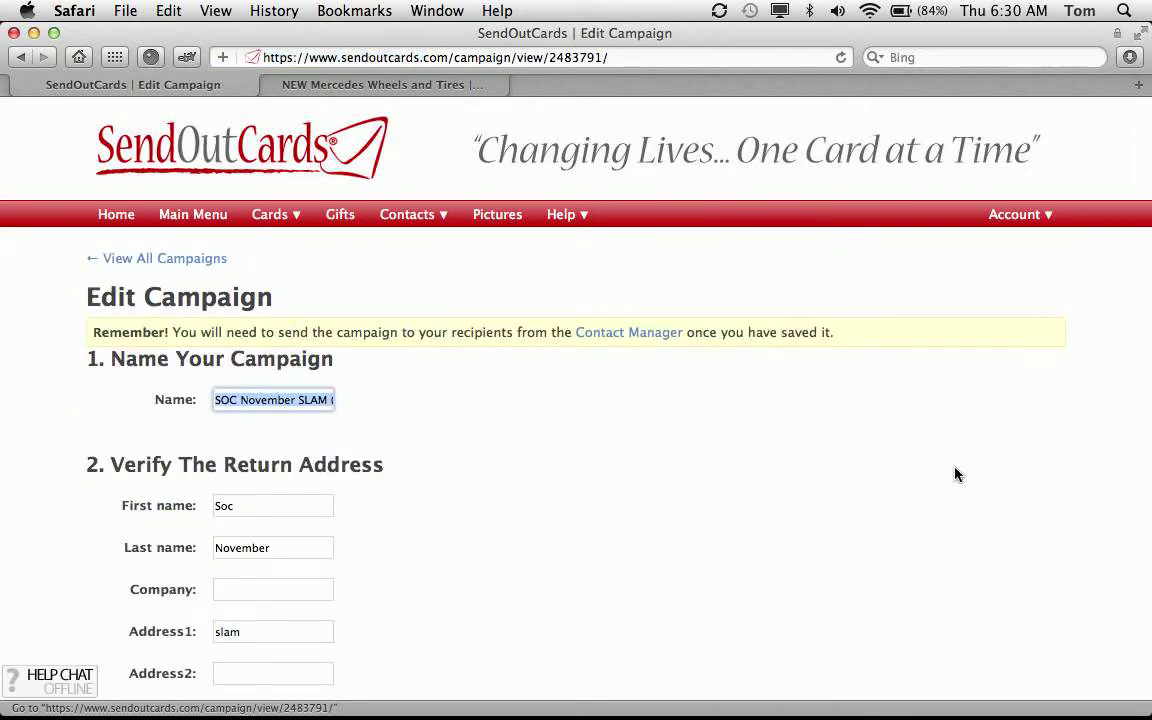
scroll(838, 460, "down", 10)
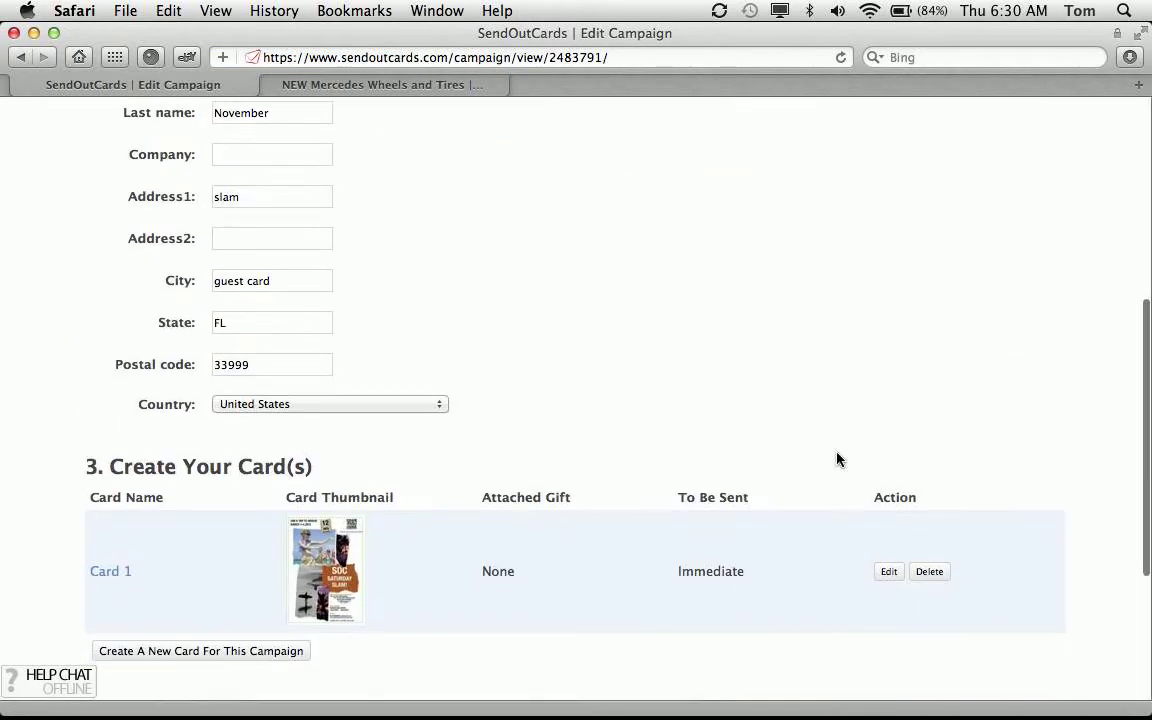
left_click(895, 404)
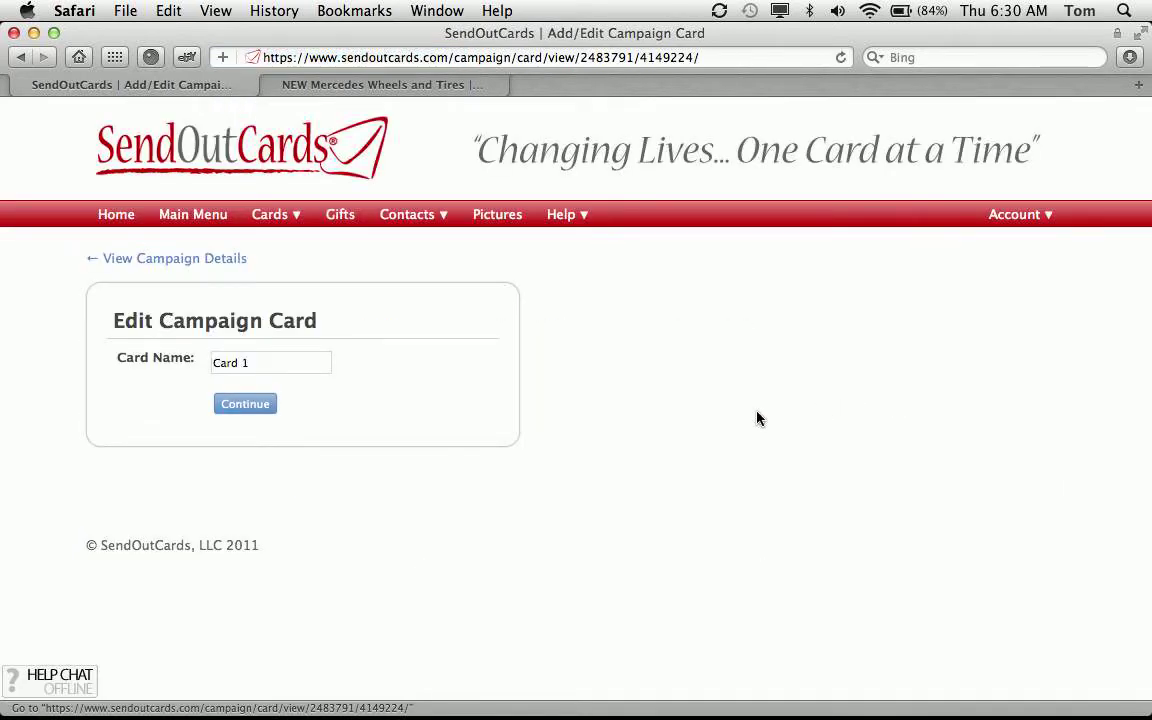
left_click(265, 410)
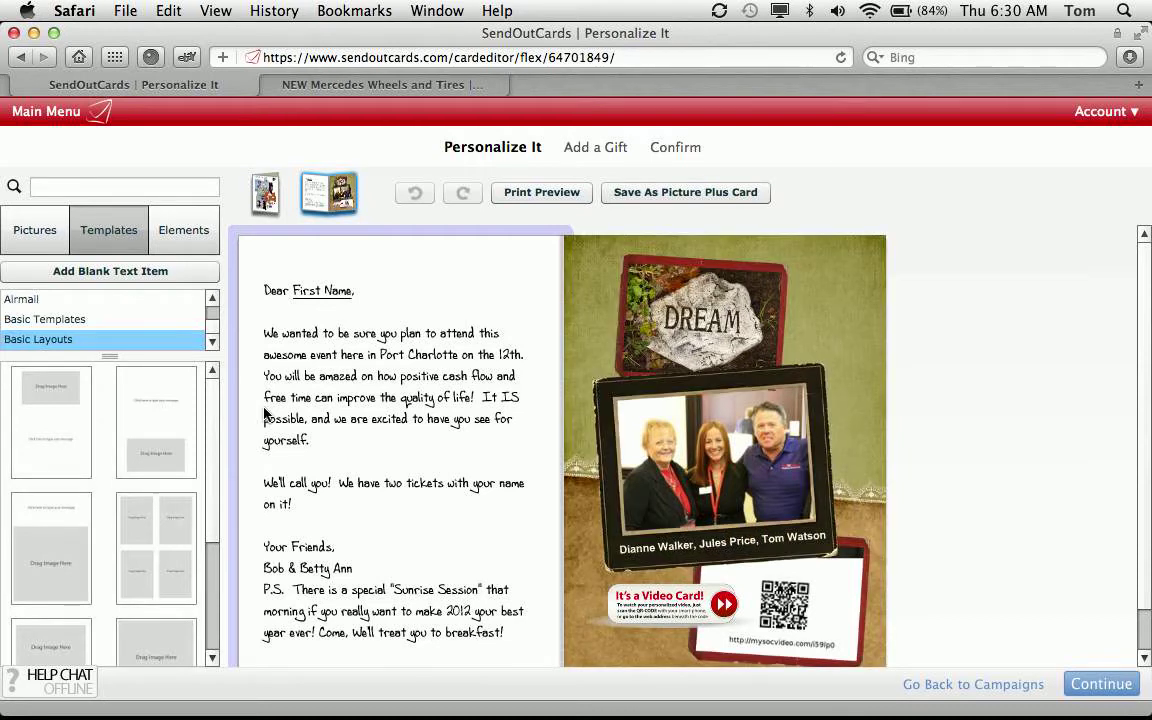
Move the DREAM stone picture beside the greeting on the message page, making it smaller with the stone centred in its crop
left_click(671, 283)
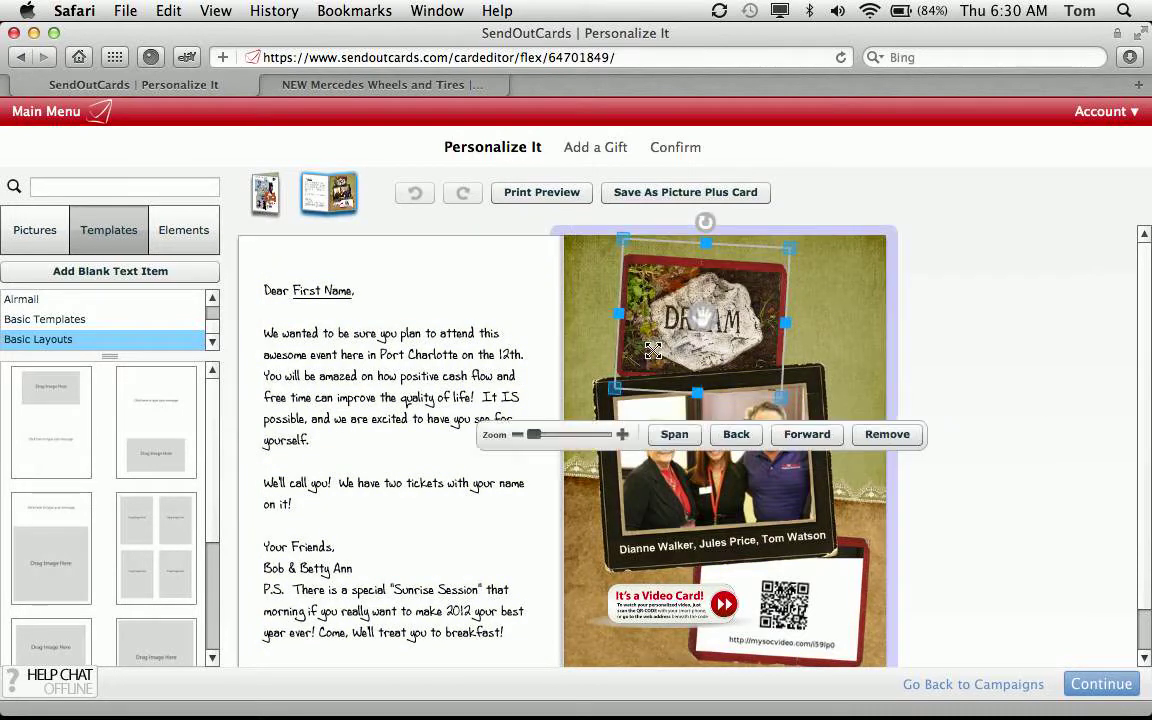
left_click_drag(671, 283, 412, 241)
right_click(463, 316)
left_click(449, 288)
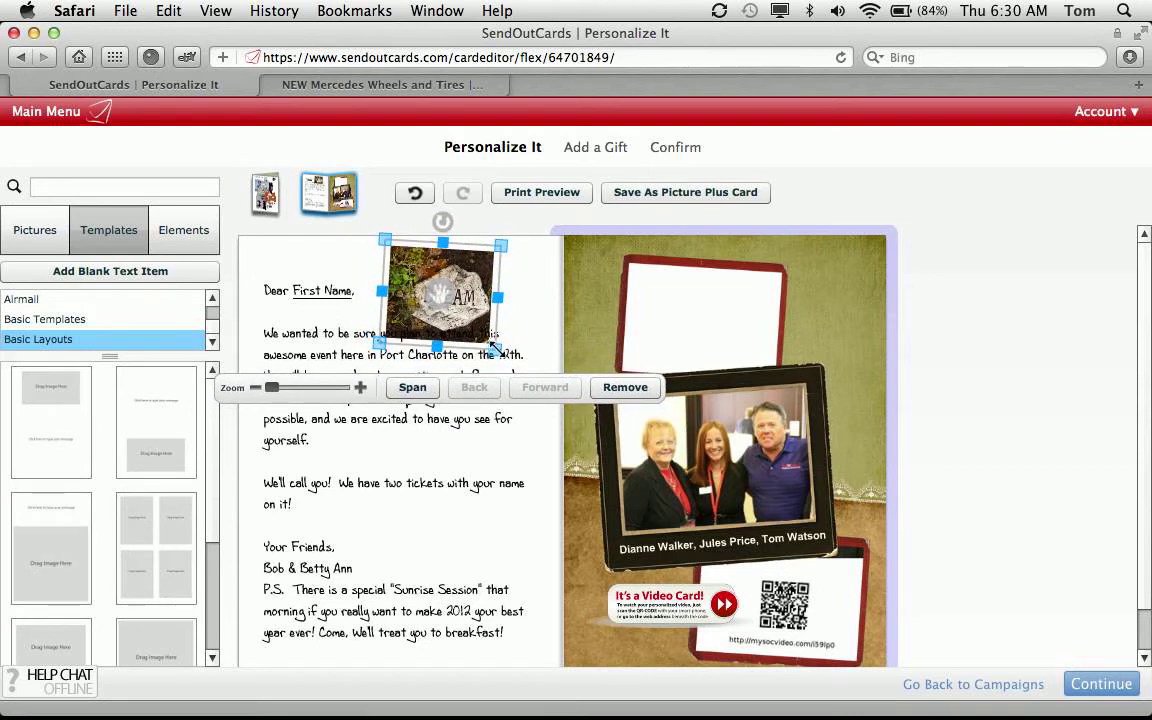
left_click_drag(496, 352, 478, 330)
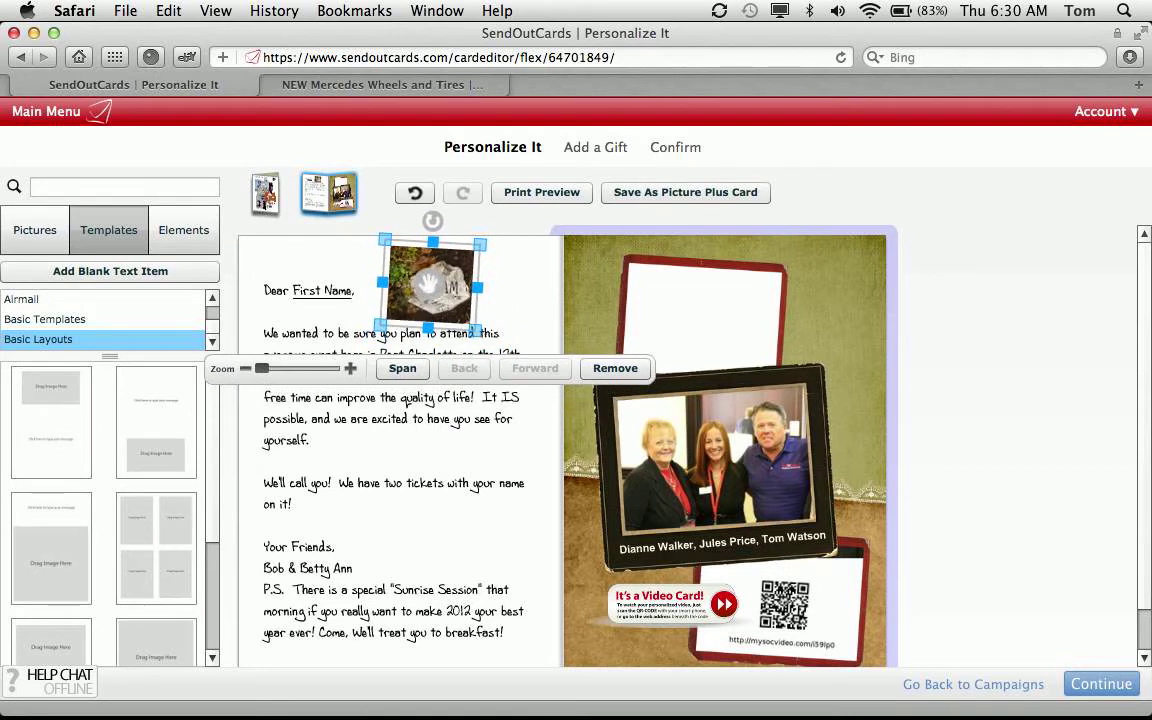
left_click_drag(427, 284, 434, 283)
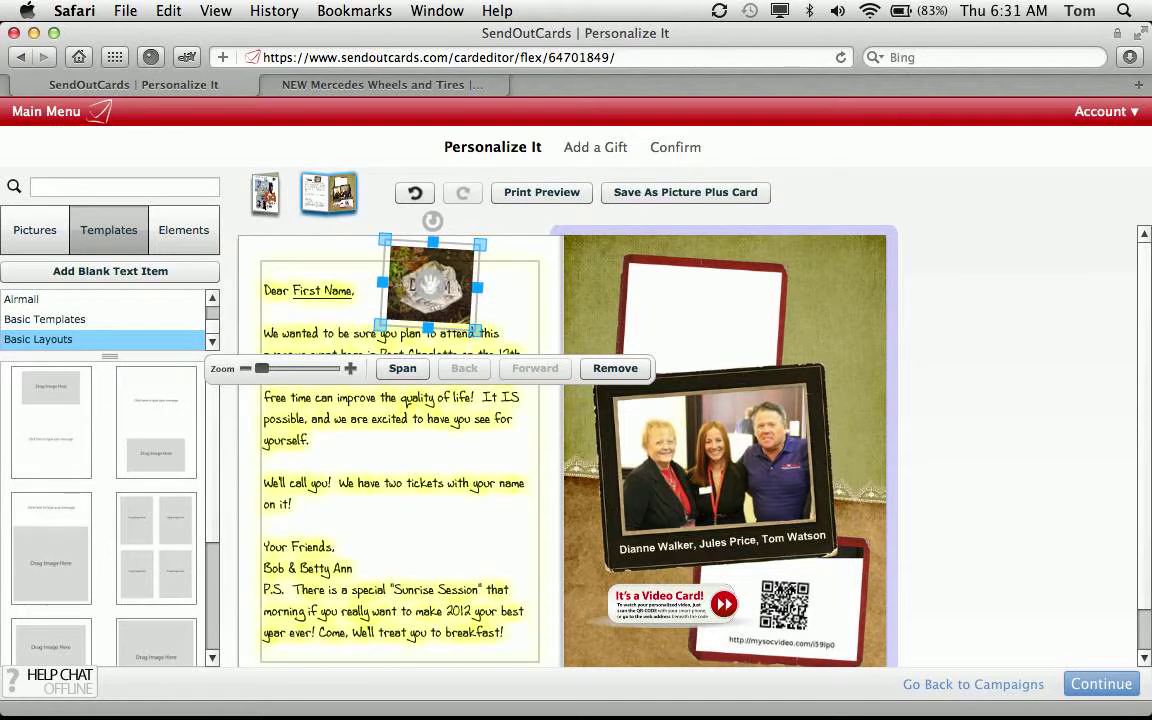
Place the uploaded realtor picture over the empty upper red frame, rotated slightly clockwise to match the frame's tilt
left_click(35, 222)
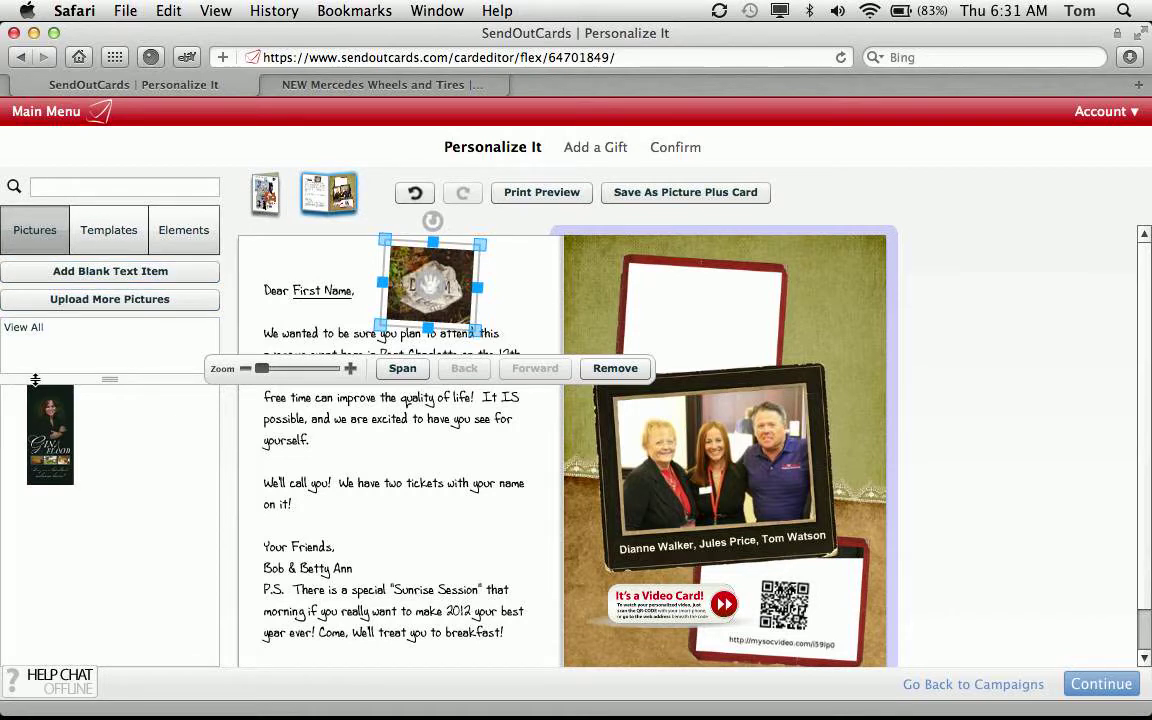
left_click_drag(50, 435, 665, 340)
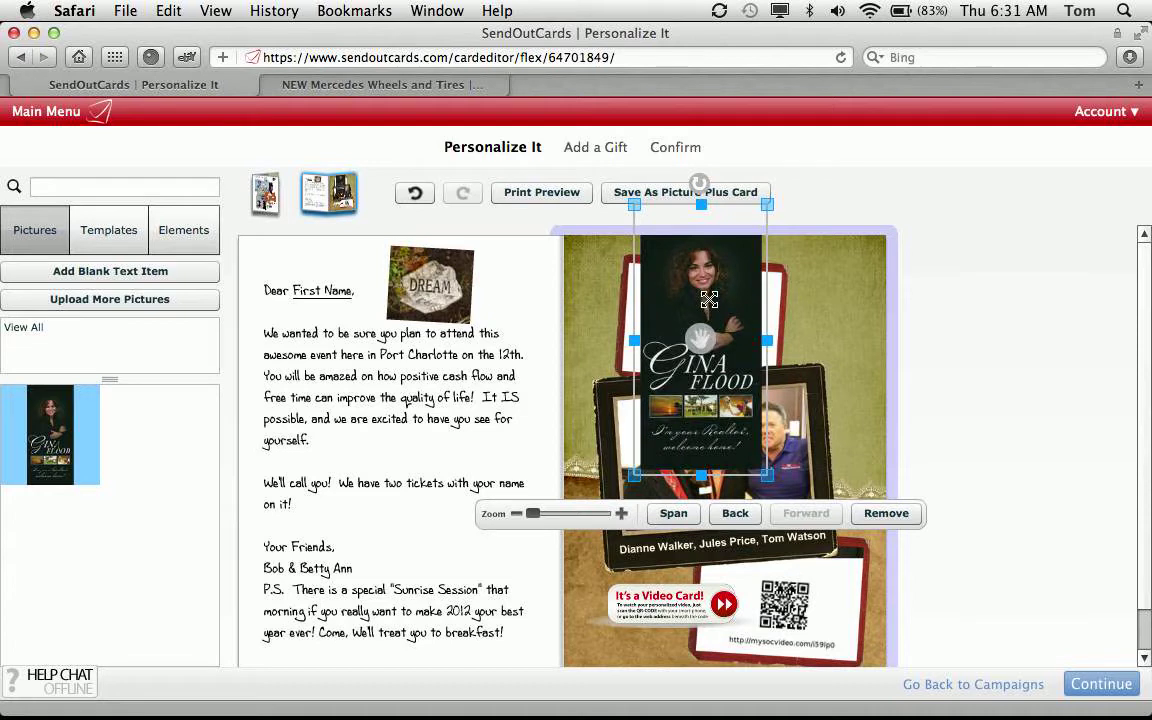
left_click_drag(707, 302, 729, 346)
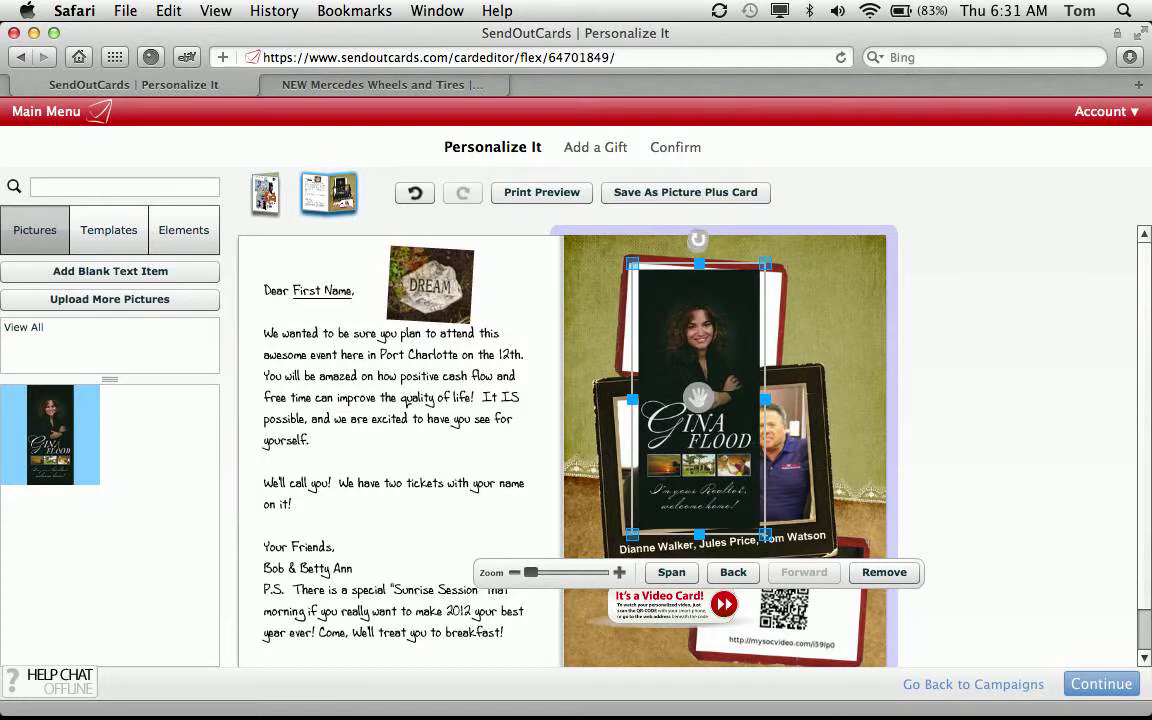
left_click_drag(698, 240, 707, 242)
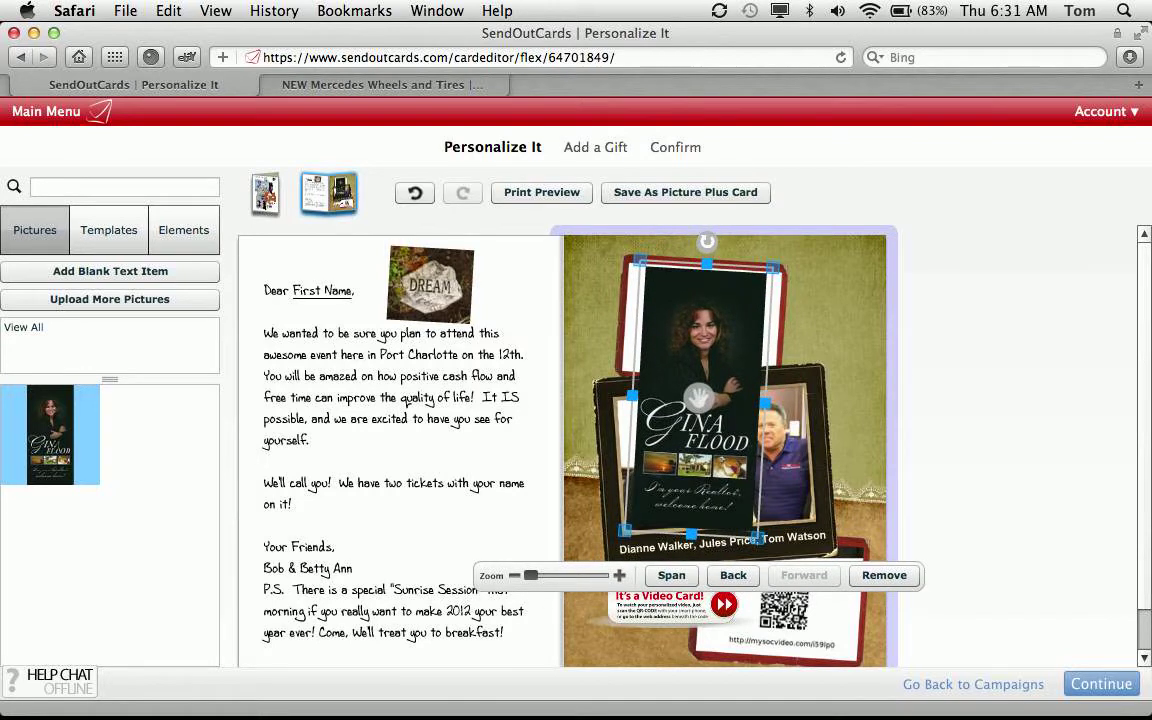
left_click_drag(661, 287, 640, 279)
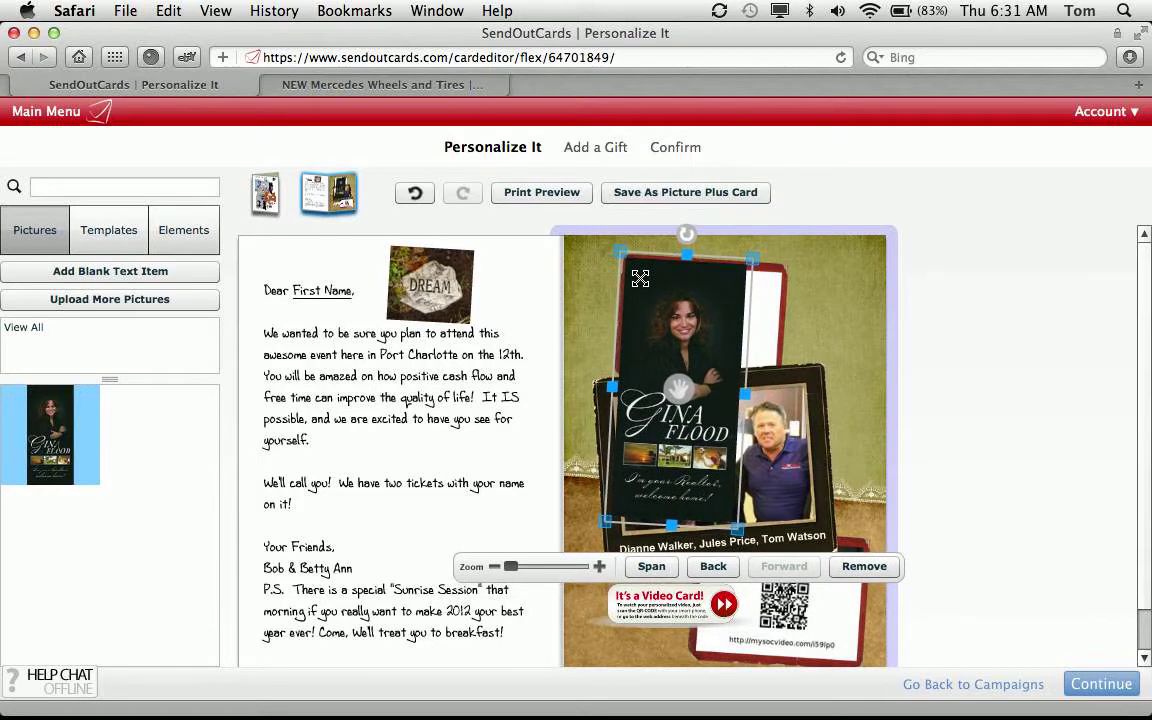
Enlarge the realtor picture until it covers the full width of the red frame
right_click(746, 397)
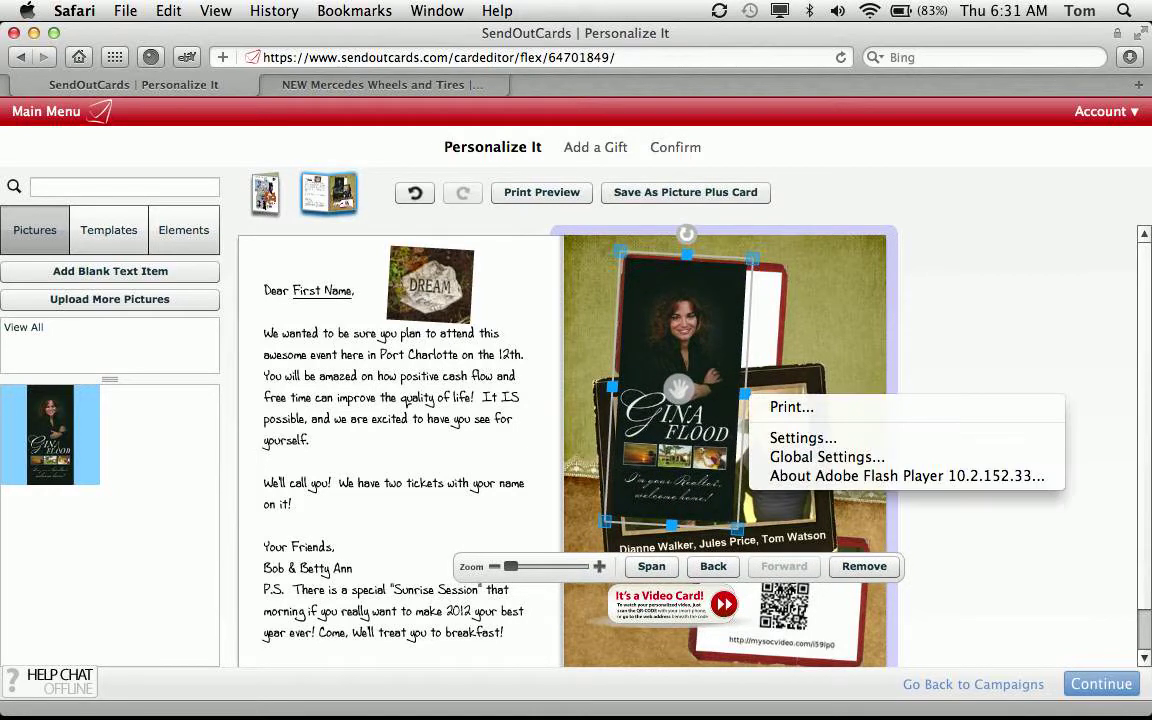
left_click(713, 347)
left_click(799, 332)
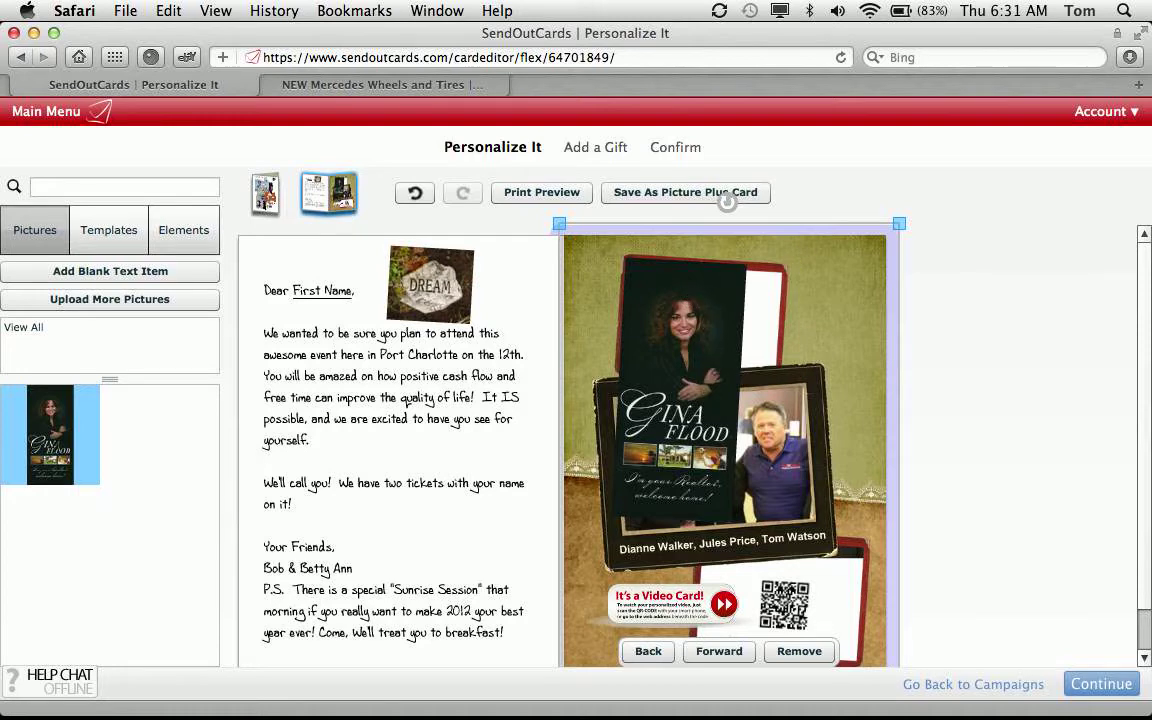
left_click(737, 335)
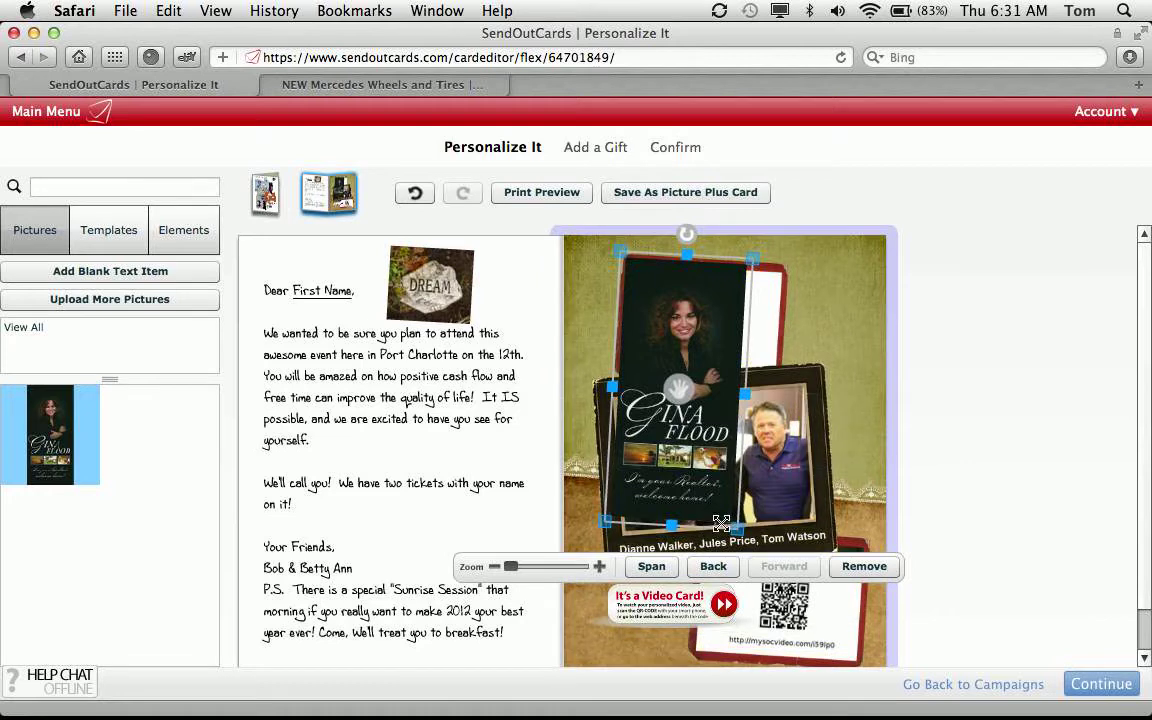
left_click_drag(736, 529, 776, 541)
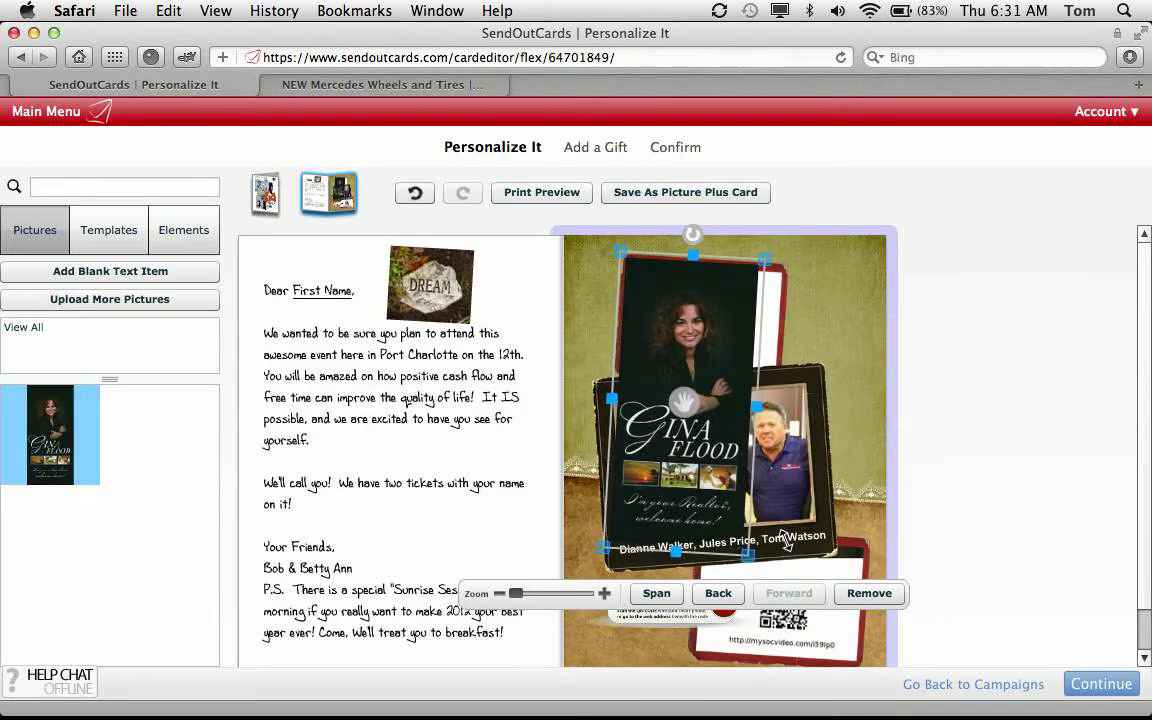
left_click_drag(757, 406, 782, 407)
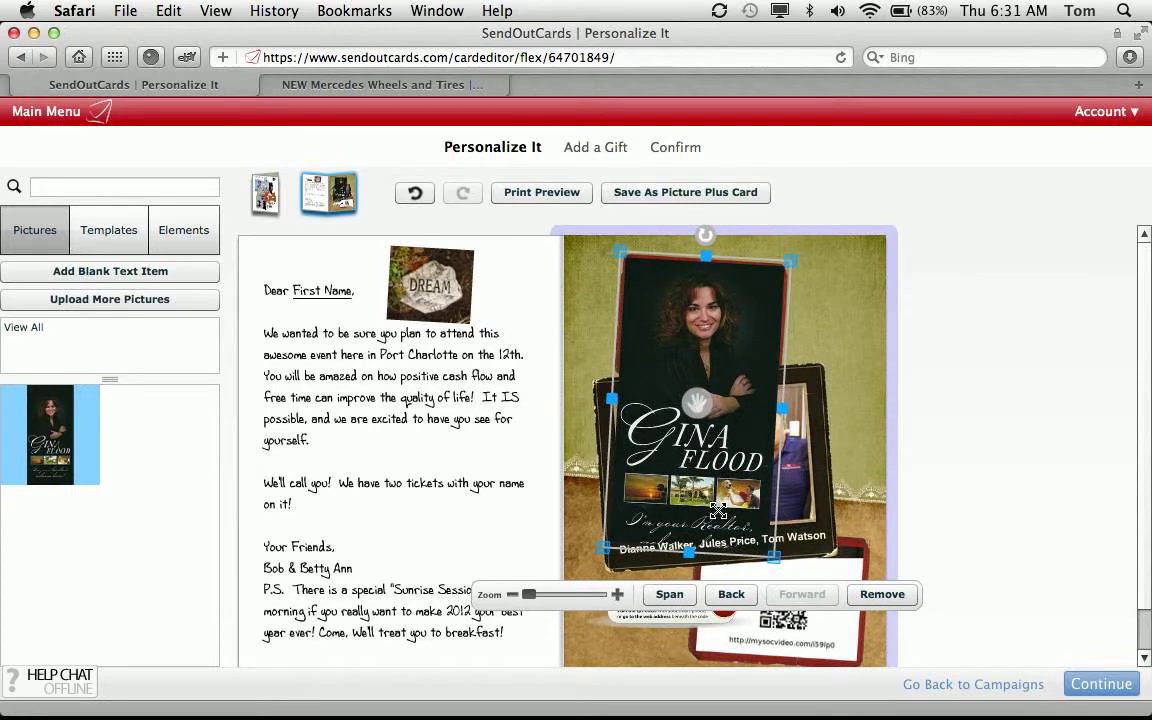
Send the realtor picture behind both photo frames and the group photo, and finish editing the card to return to the campaign
left_click(731, 594)
left_click(731, 594)
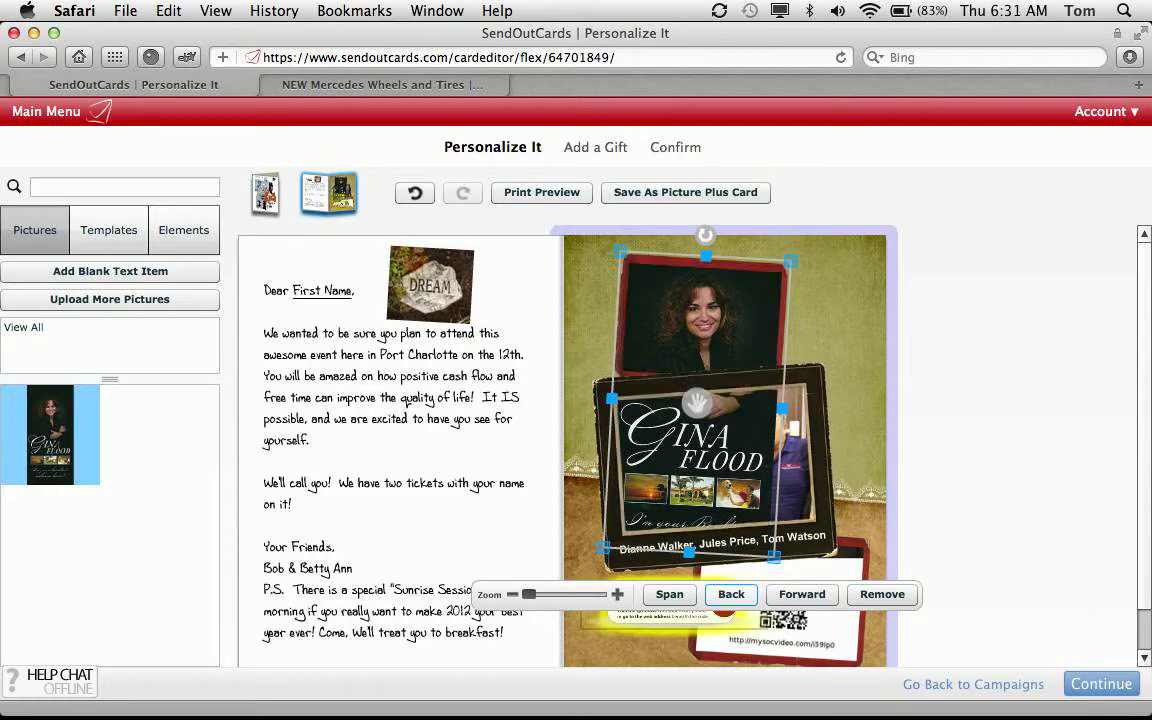
left_click(731, 594)
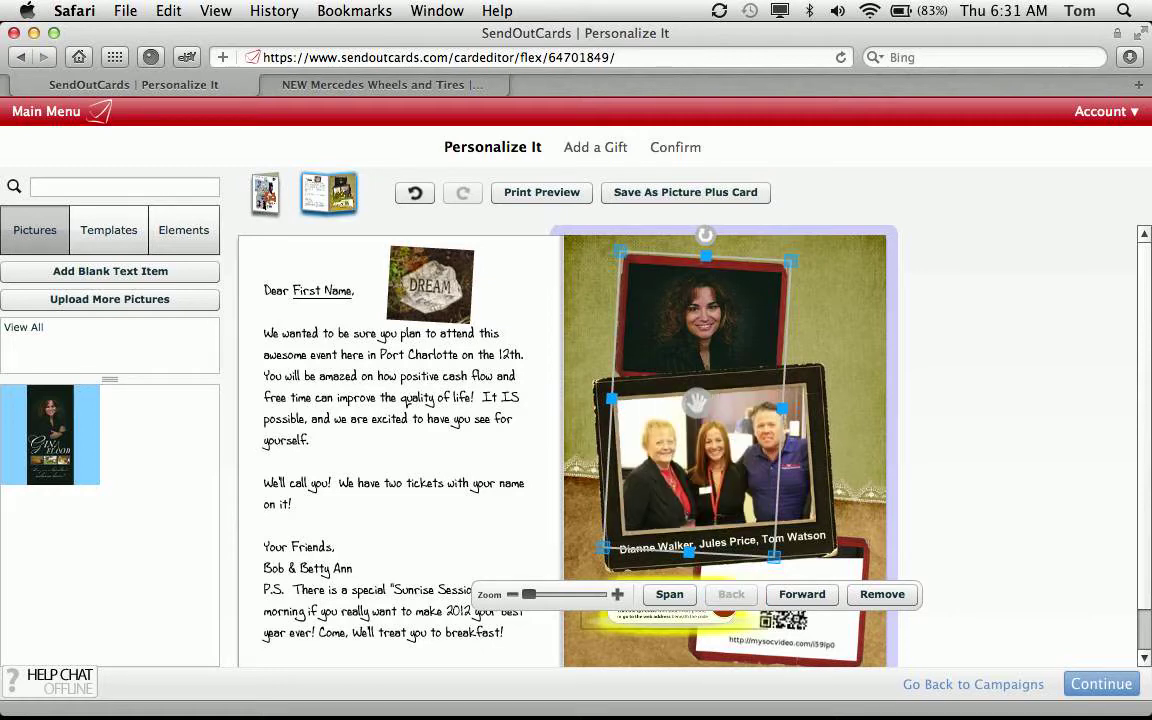
left_click(1000, 420)
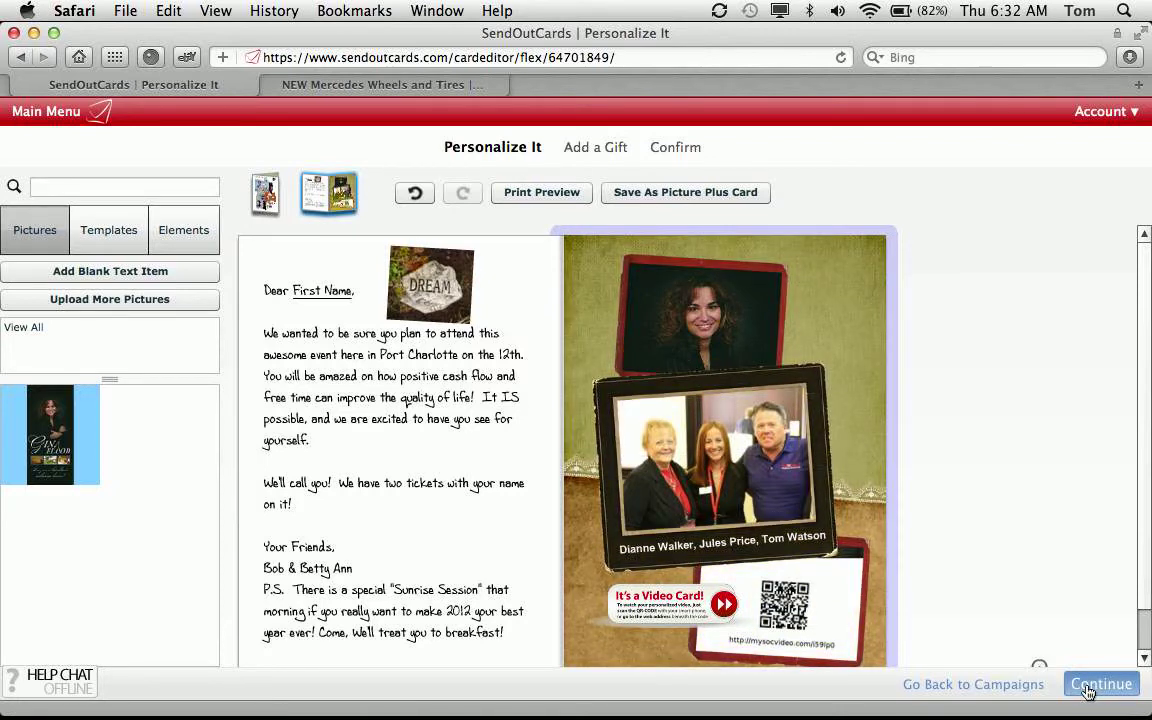
left_click(1088, 686)
left_click(1088, 686)
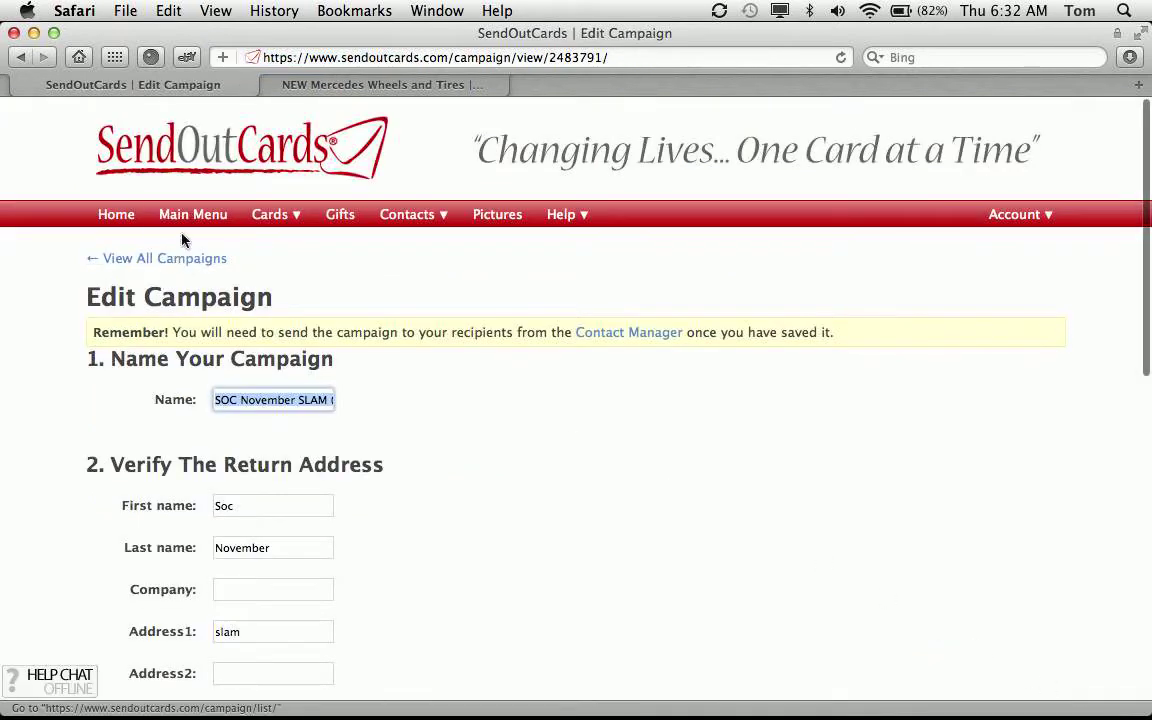
Open the saved campaign "Detroit TER" for editing from the list of all campaigns
left_click(193, 222)
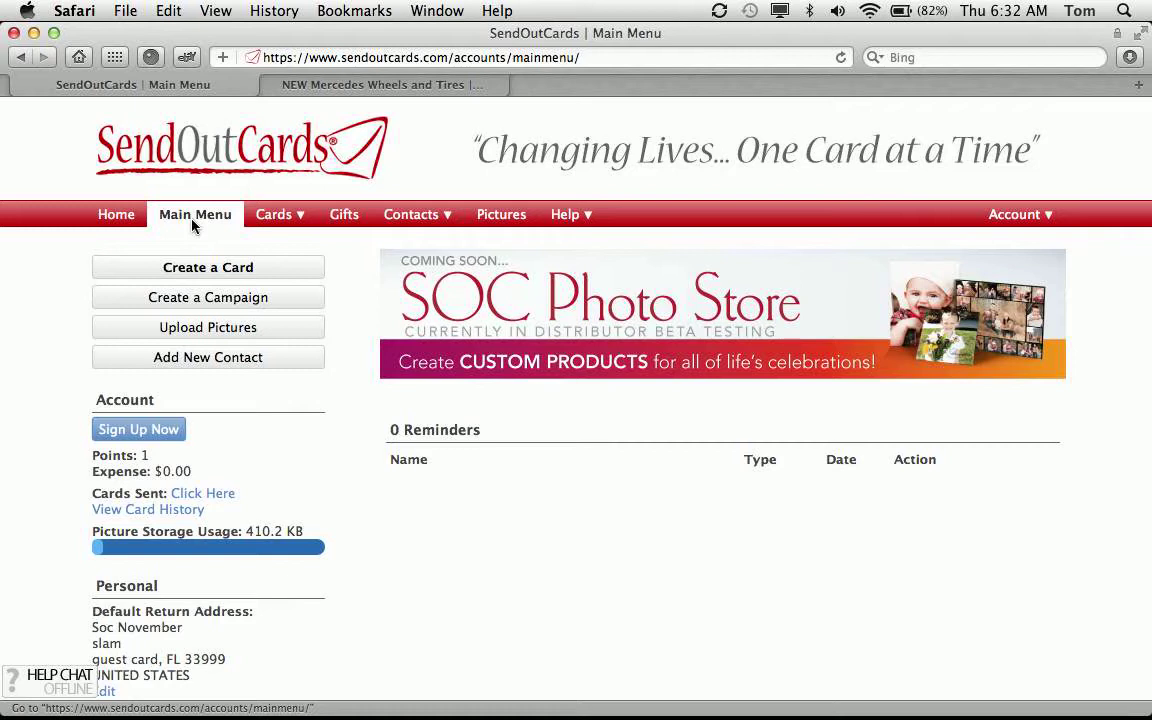
left_click(244, 311)
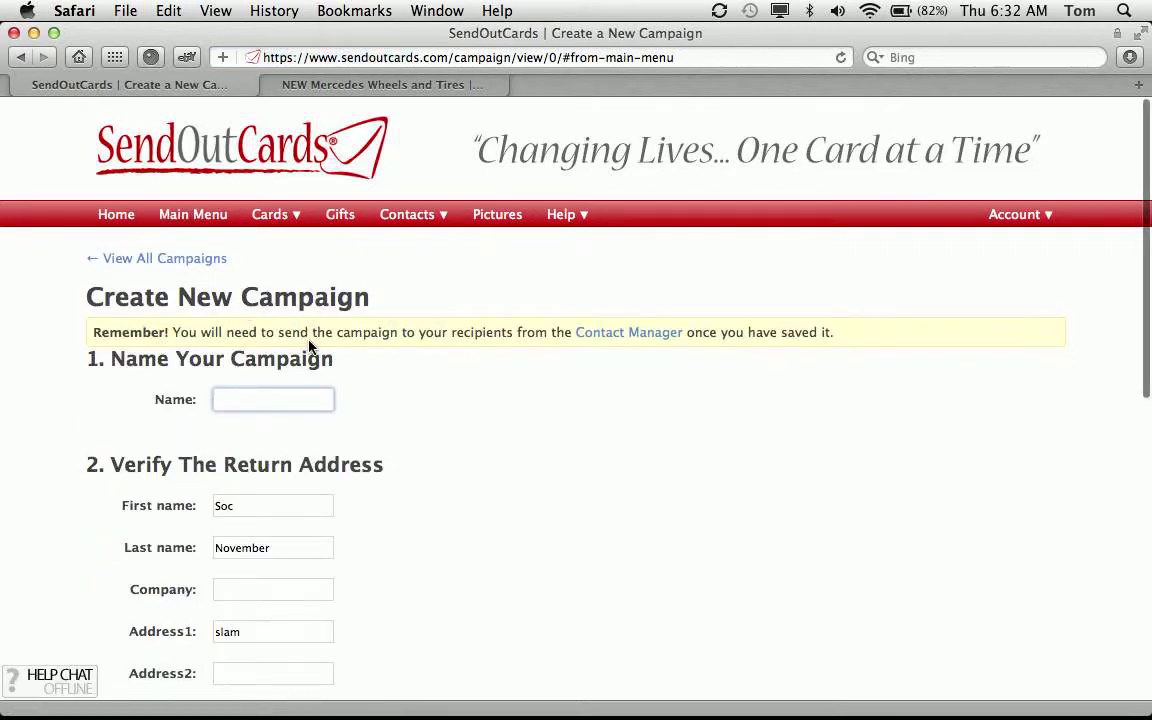
left_click(222, 261)
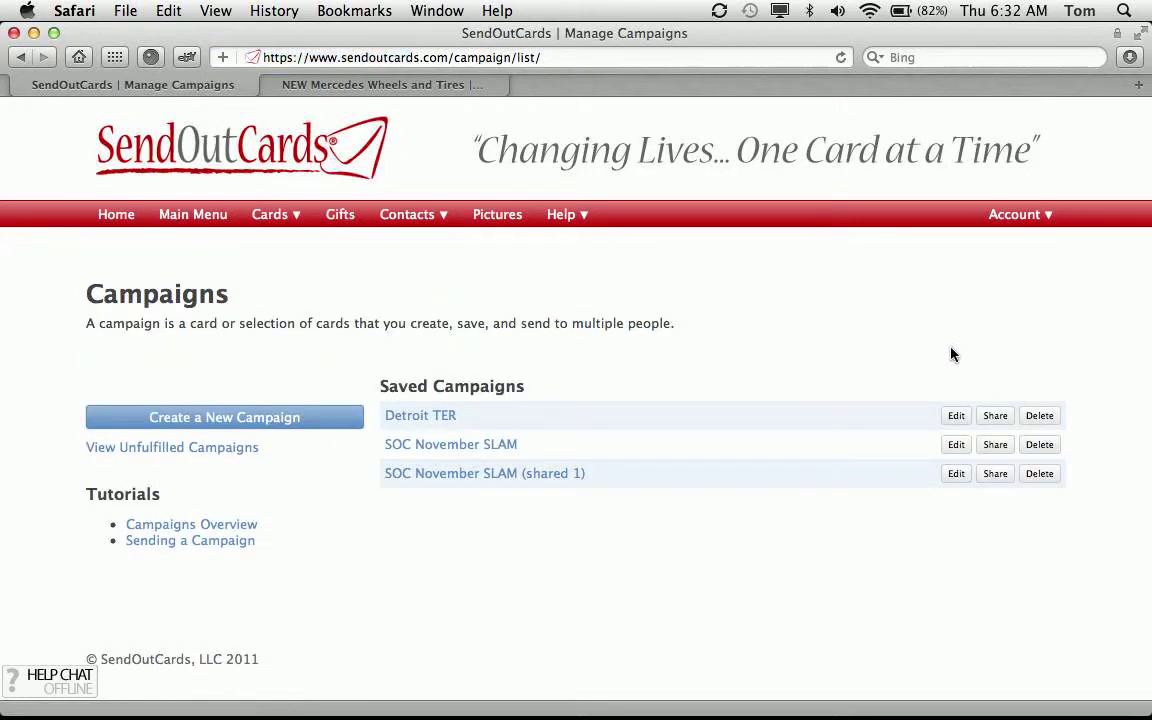
left_click(438, 416)
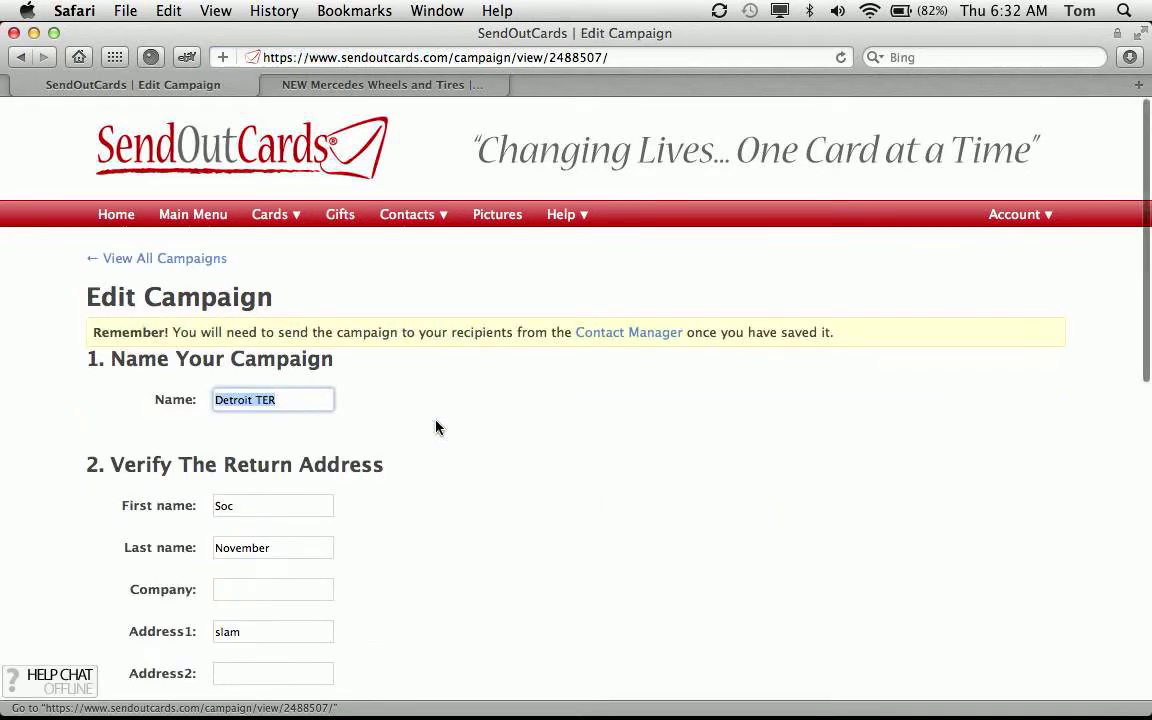
Replace the first and last name in the campaign's return address with the sender's own name
double_click(229, 504)
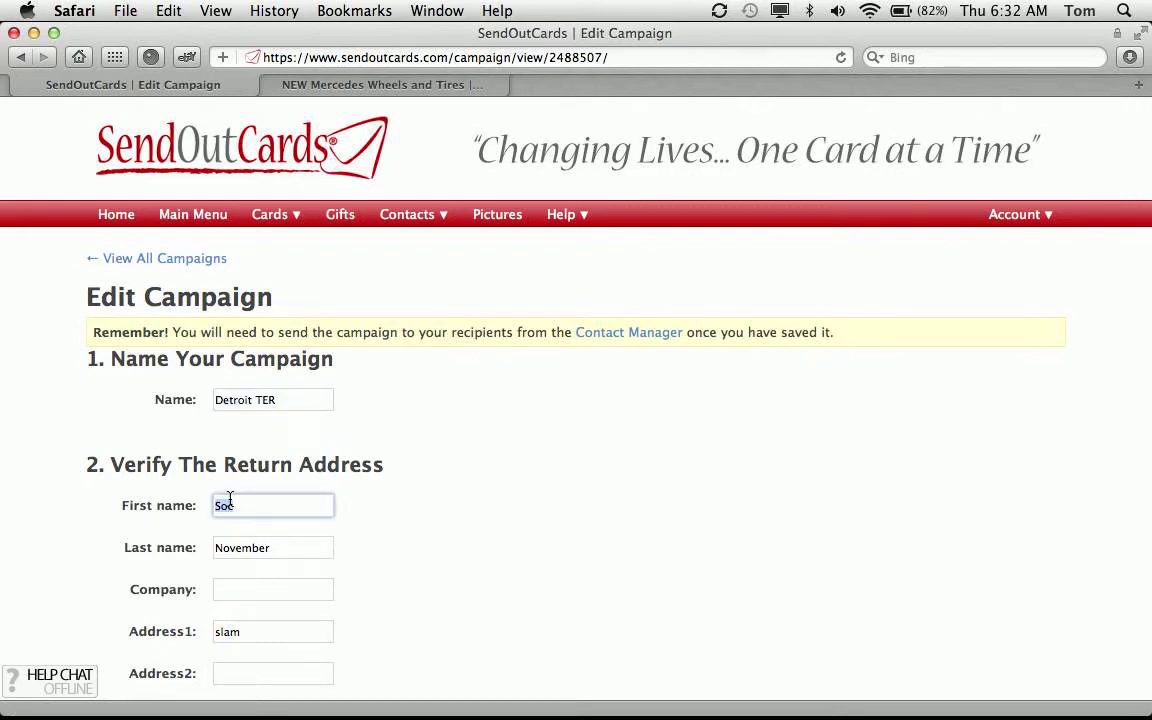
type("Tan")
key("BackSpace")
key("BackSpace")
key("Tab")
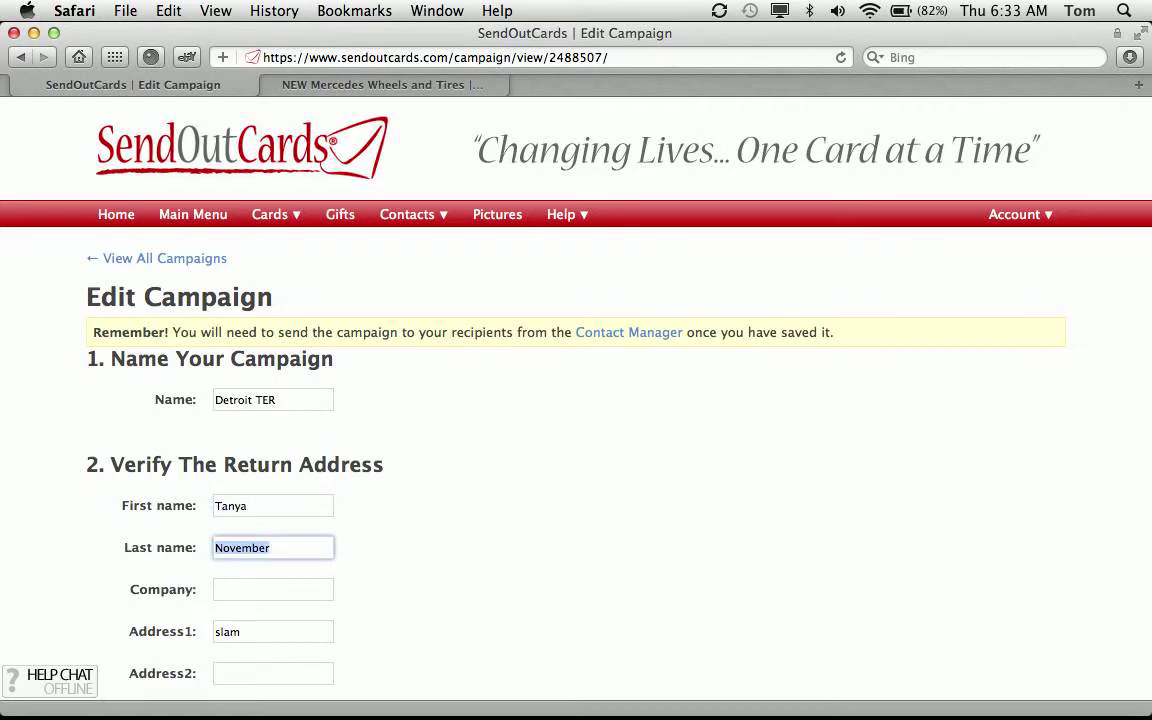
type("Frank")
Open Card 1 of the Detroit TER campaign in the card editor
scroll(421, 480, "down", 10)
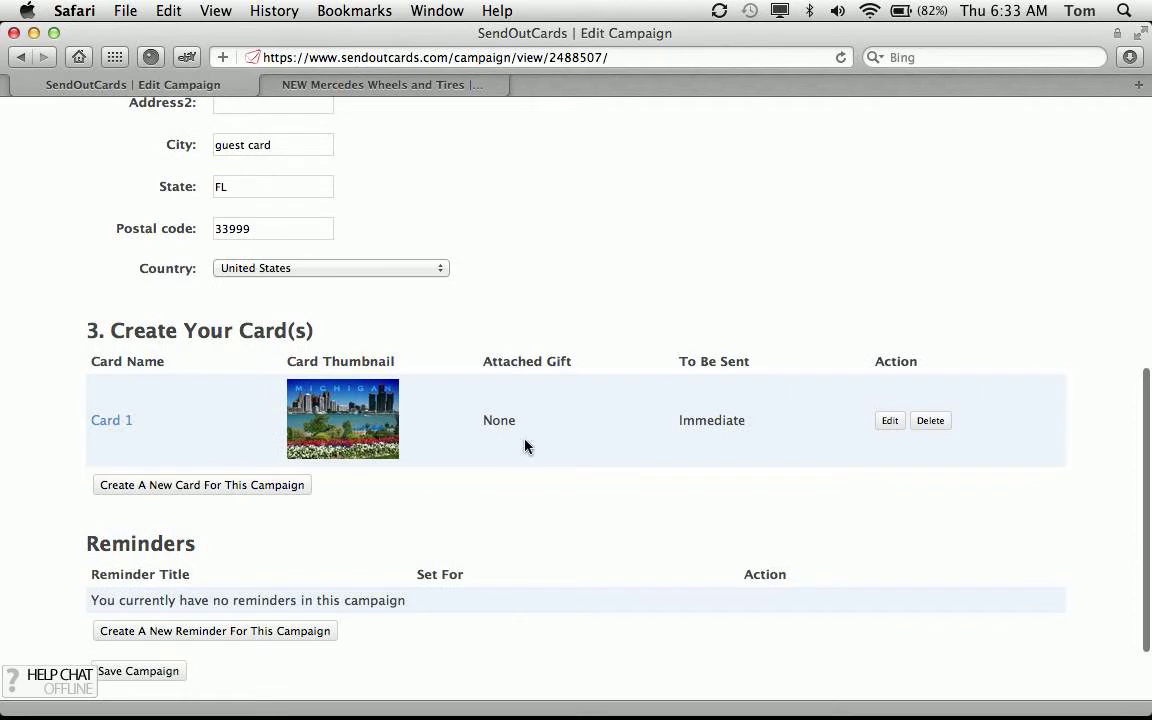
left_click(898, 425)
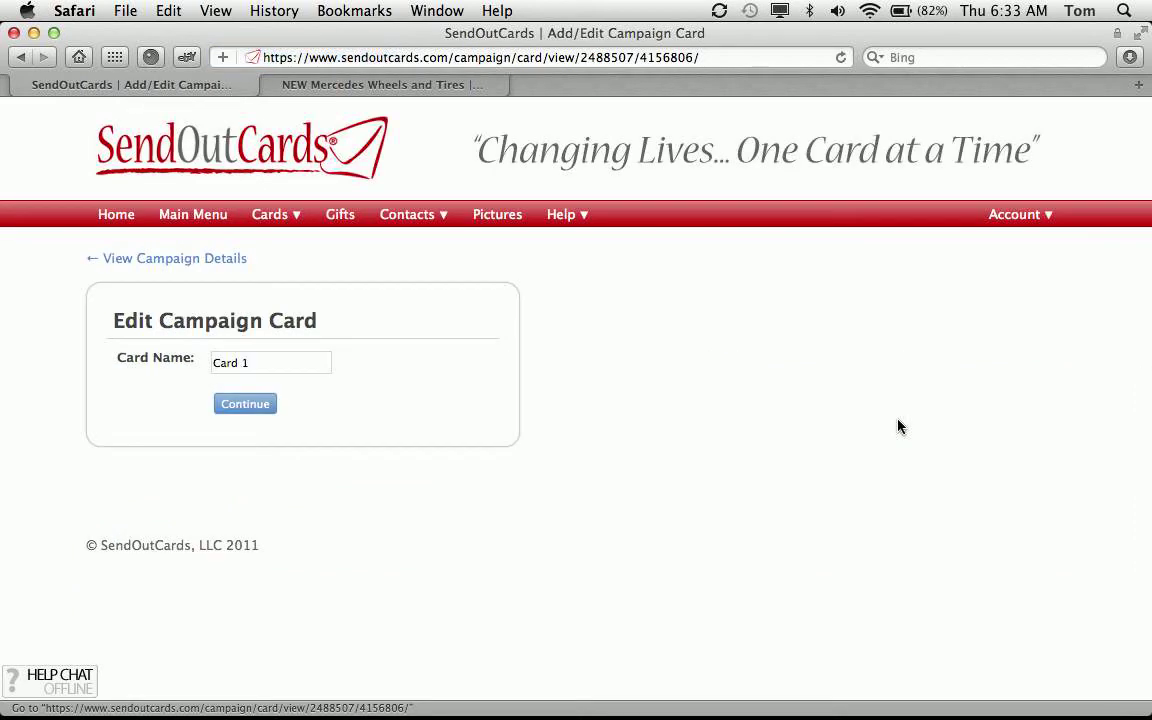
left_click(242, 404)
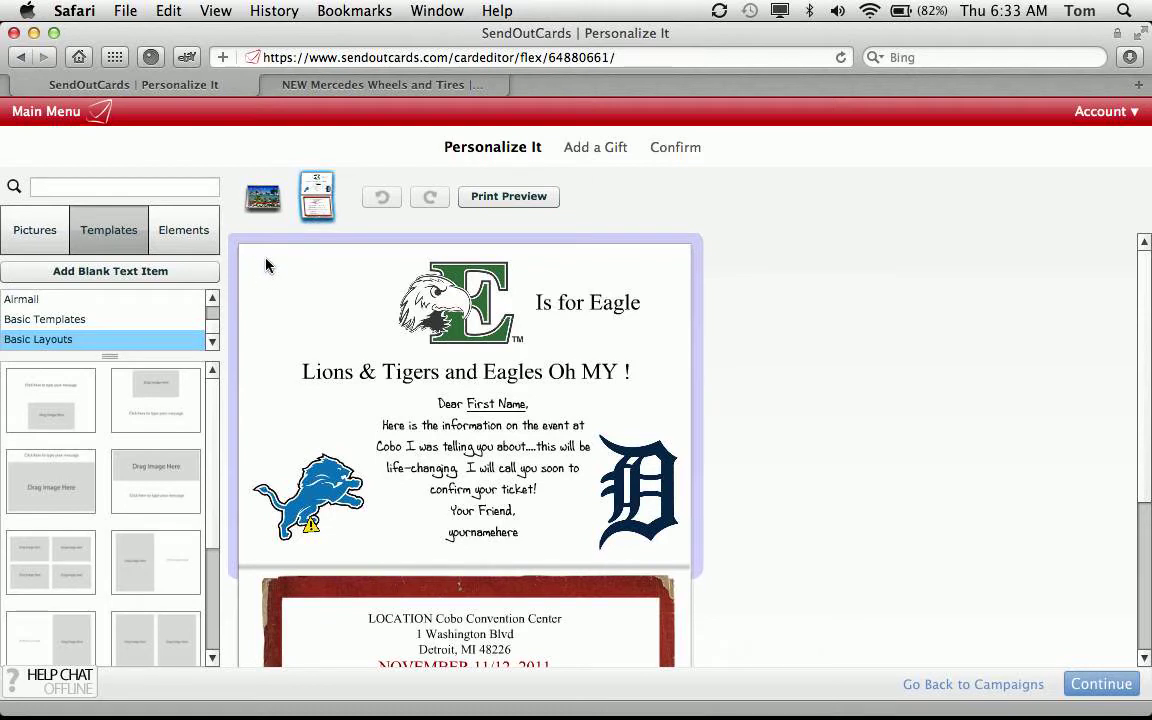
Review the inside of the Detroit TER card, from the eagle logo and invitation message down to the event schedule
scroll(777, 280, "down", 2)
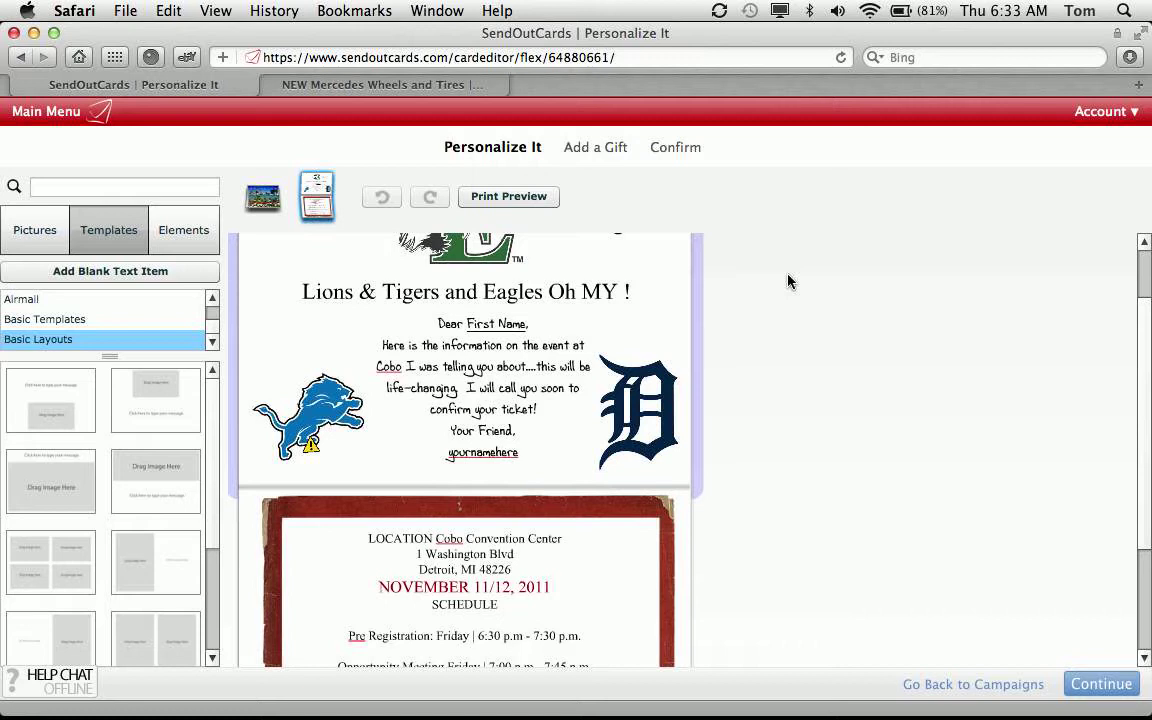
left_click_drag(1144, 342, 1147, 310)
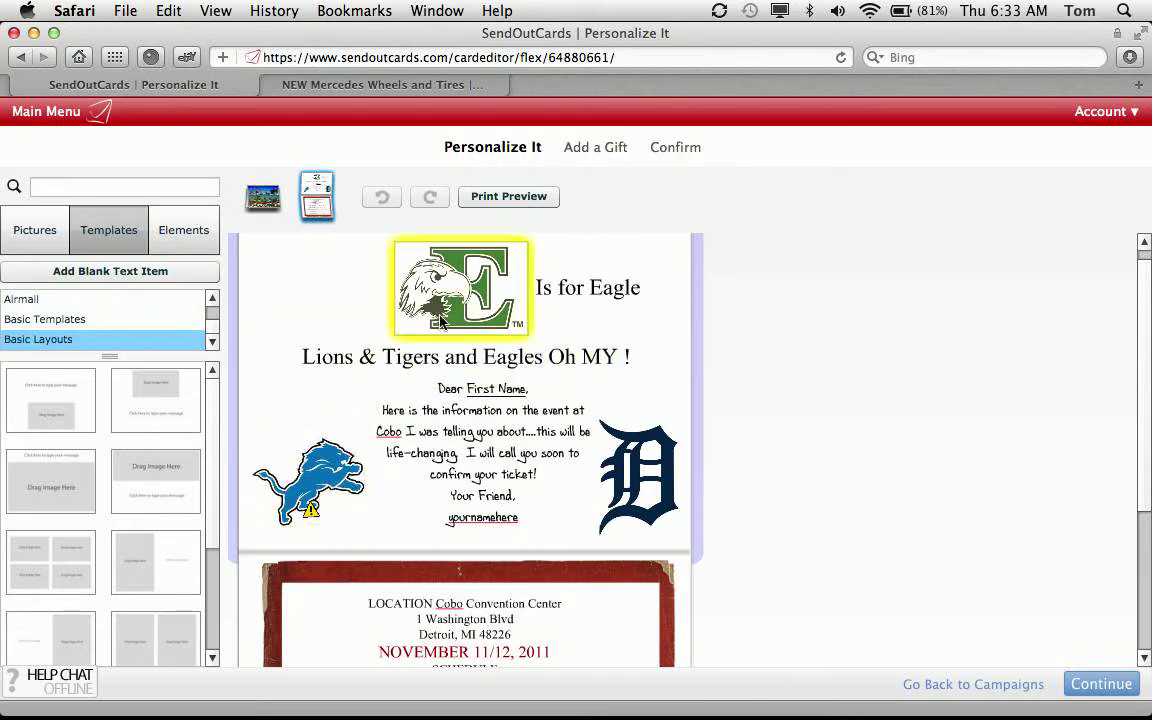
left_click(462, 290)
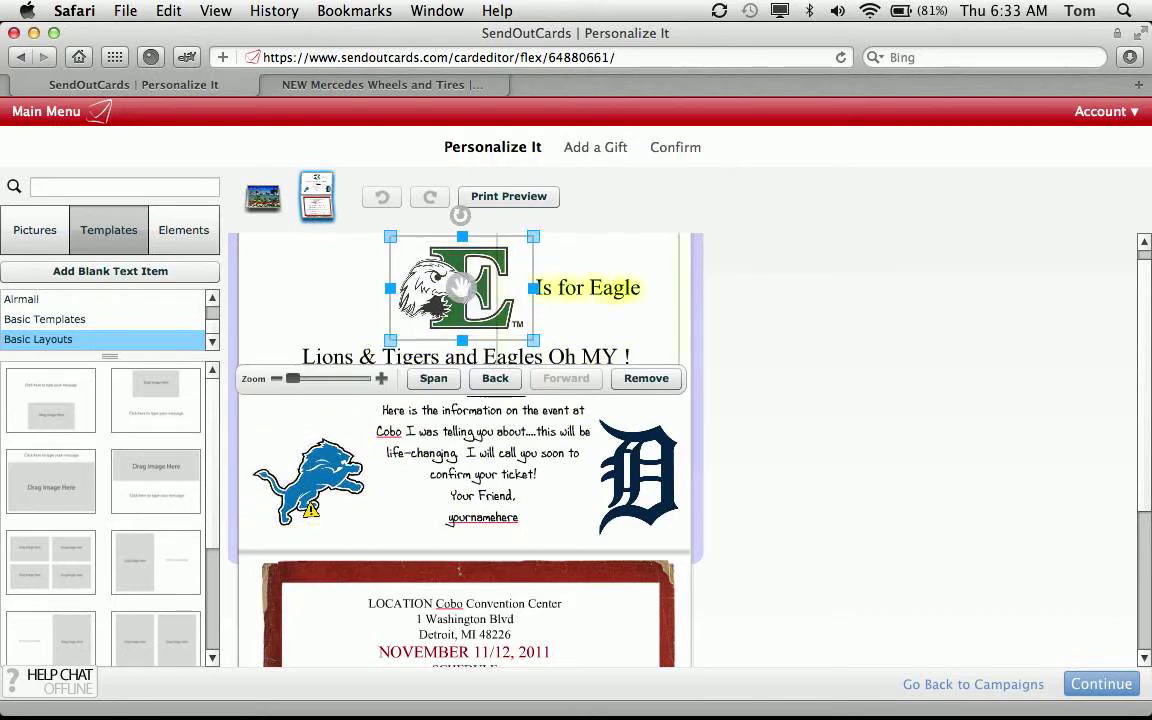
left_click(790, 300)
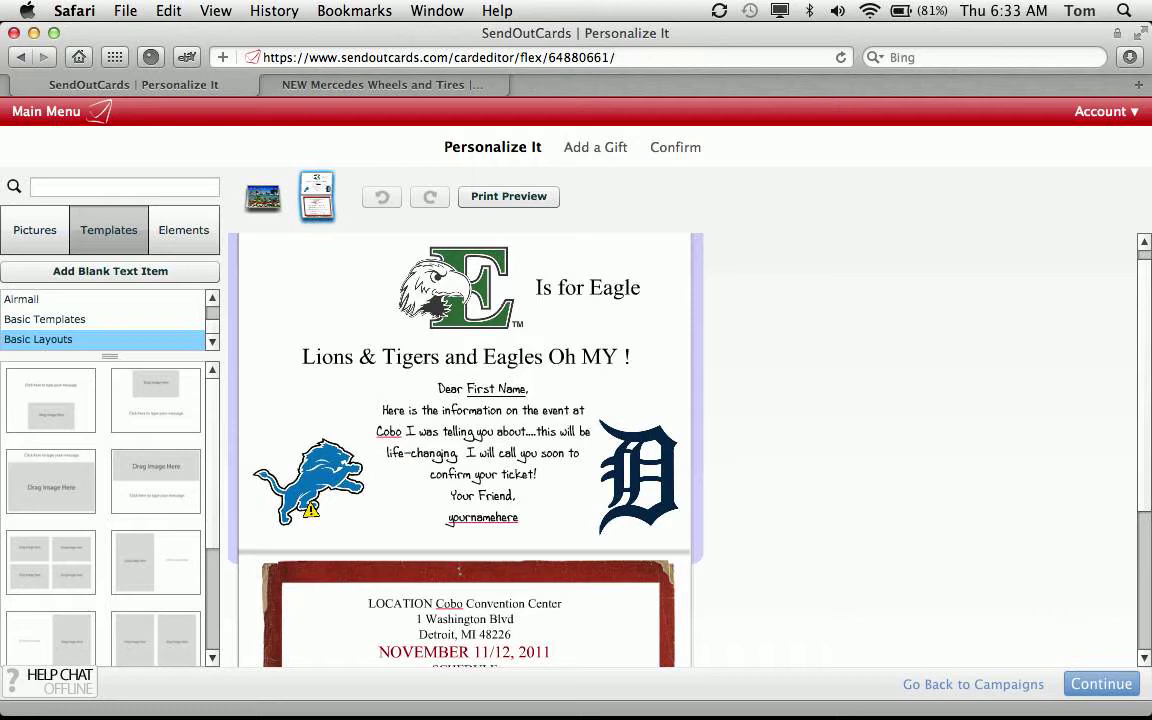
scroll(1147, 354, "down", 3)
scroll(1147, 354, "down", 4)
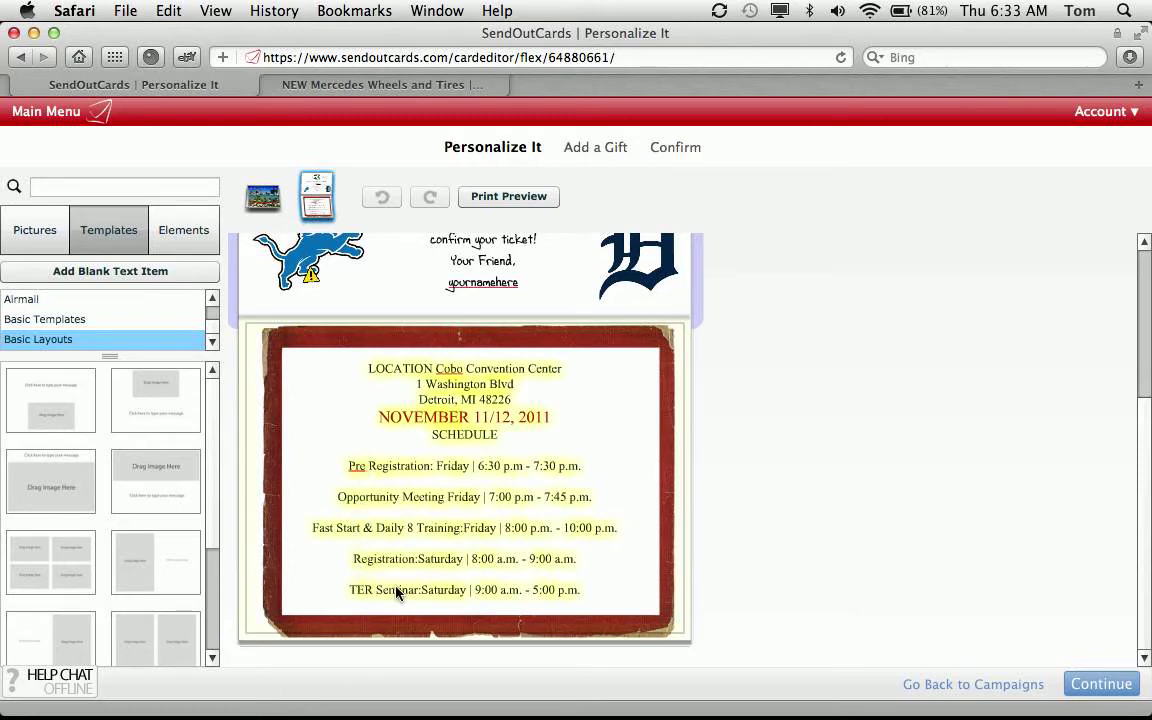
Save the Detroit TER card without a gift and return to the list of all campaigns
left_click(1101, 684)
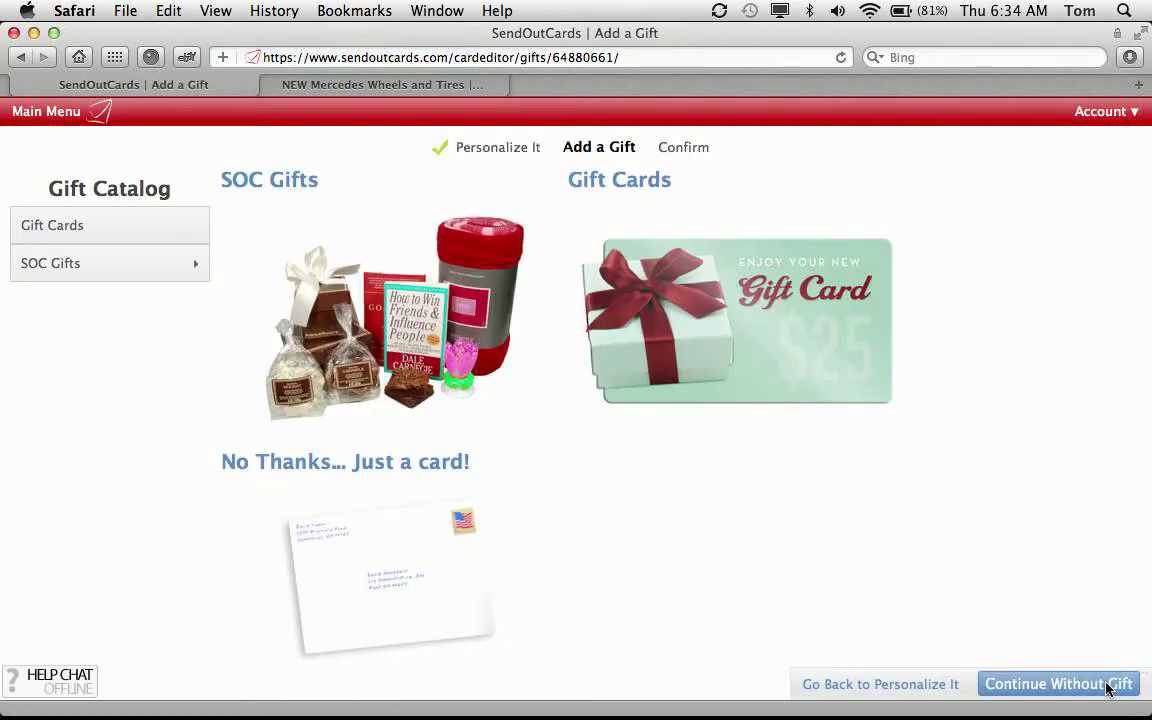
left_click(1108, 686)
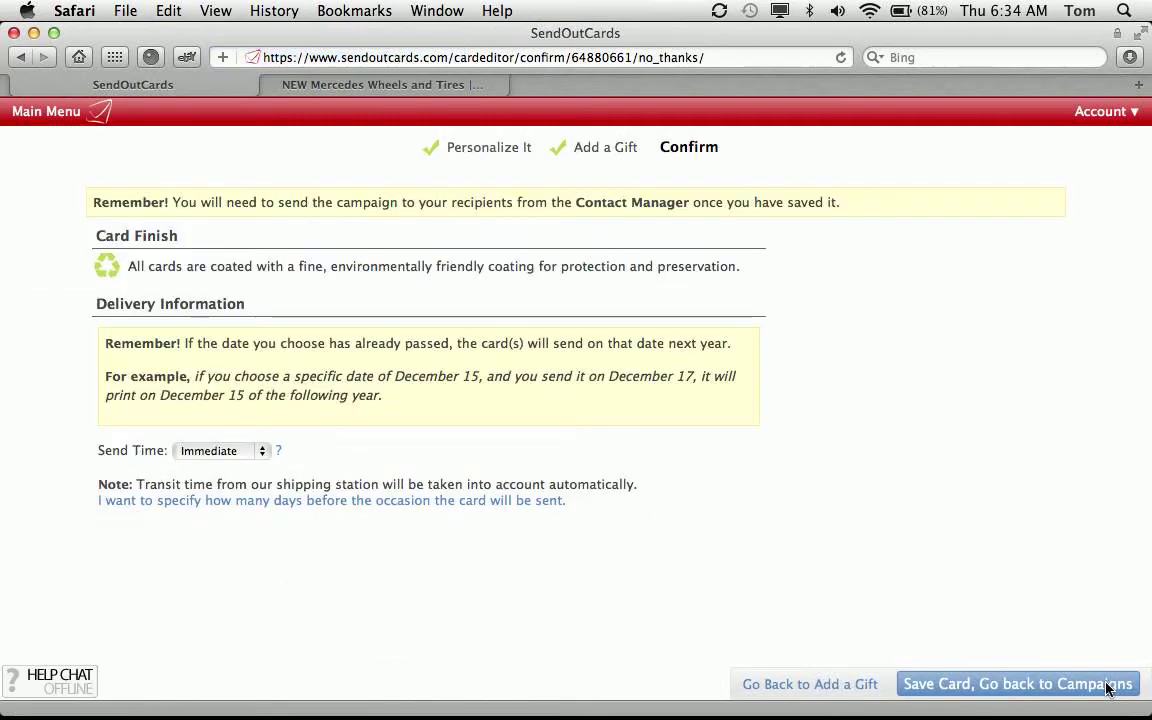
left_click(1108, 686)
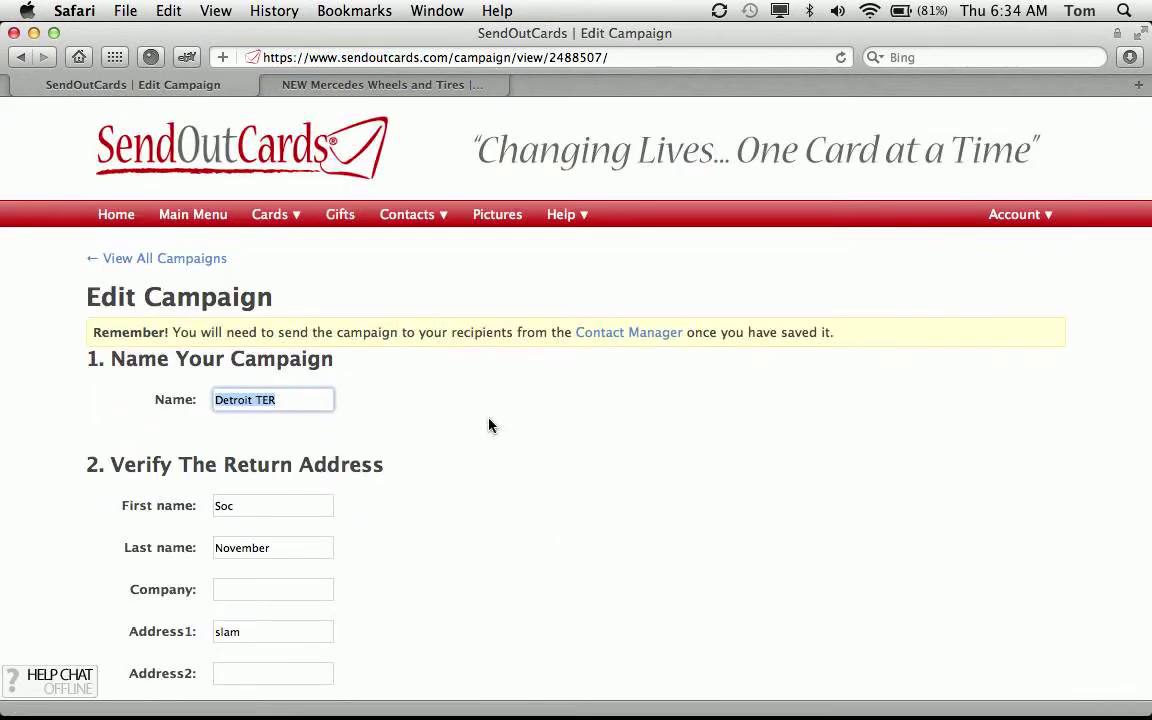
left_click(203, 264)
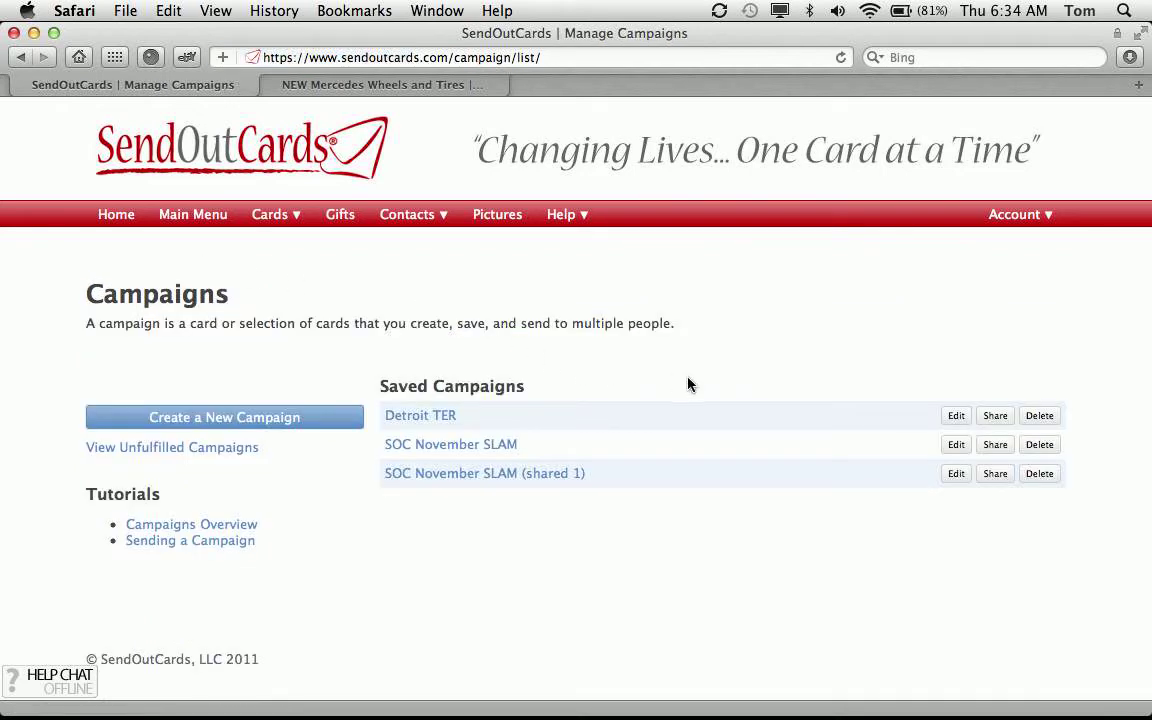
Open Card 1 of the saved campaign "SOC November SLAM (shared 1)" in the card editor
left_click(955, 476)
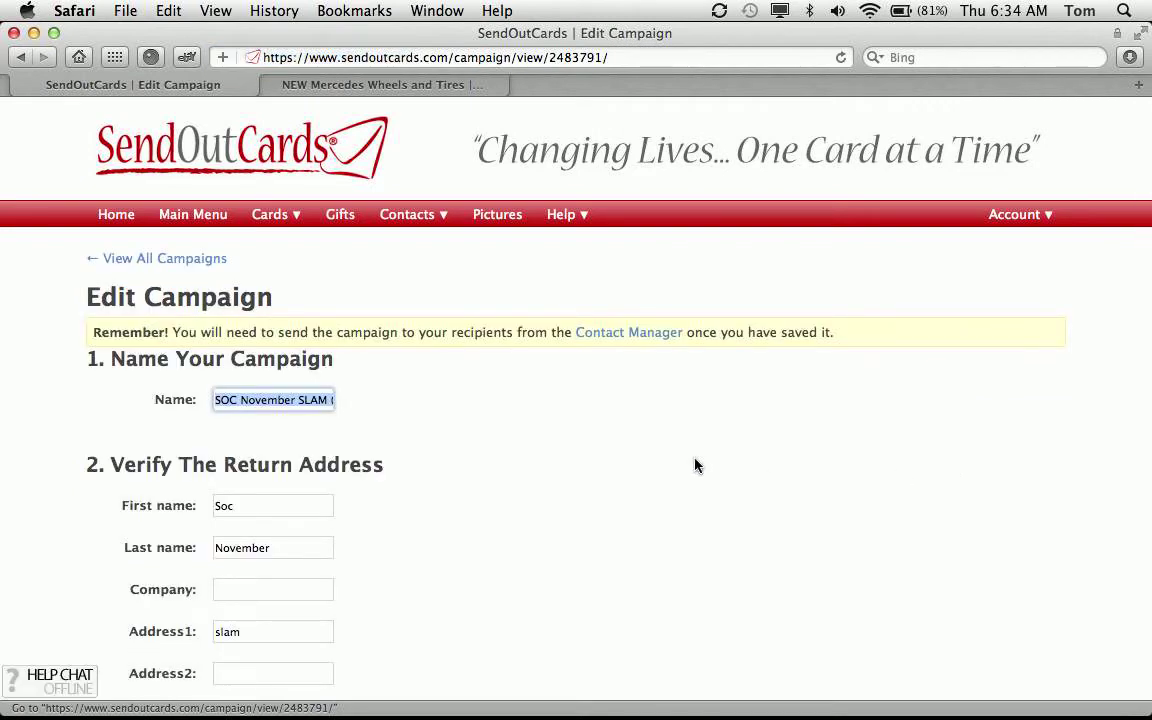
scroll(661, 455, "down", 5)
scroll(661, 455, "down", 3)
left_click(891, 454)
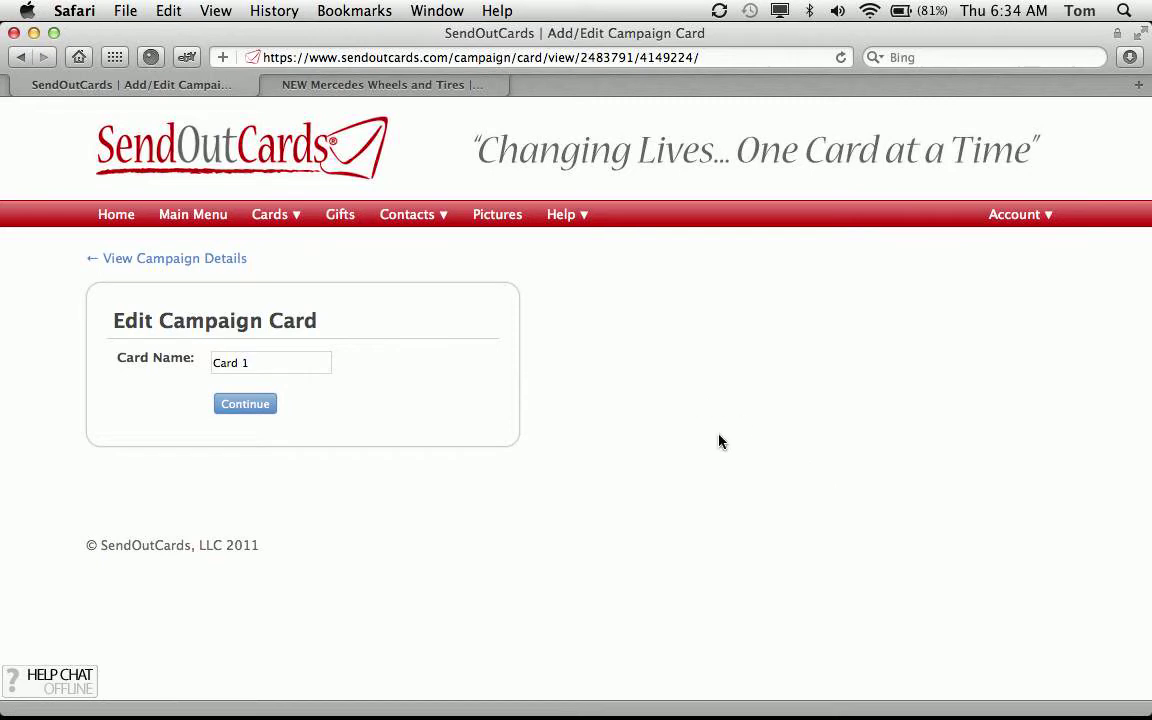
left_click(245, 403)
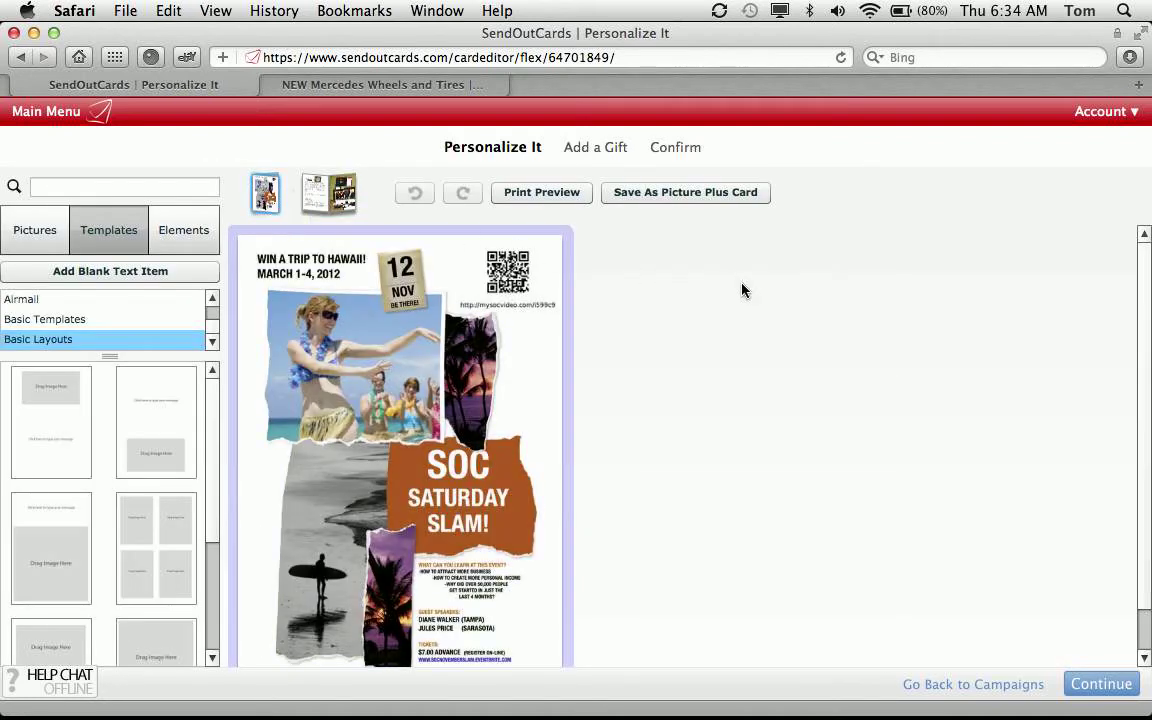
Look over the front and inside of the SOC Saturday Slam card and proceed to the gift selection
scroll(786, 322, "down", 2)
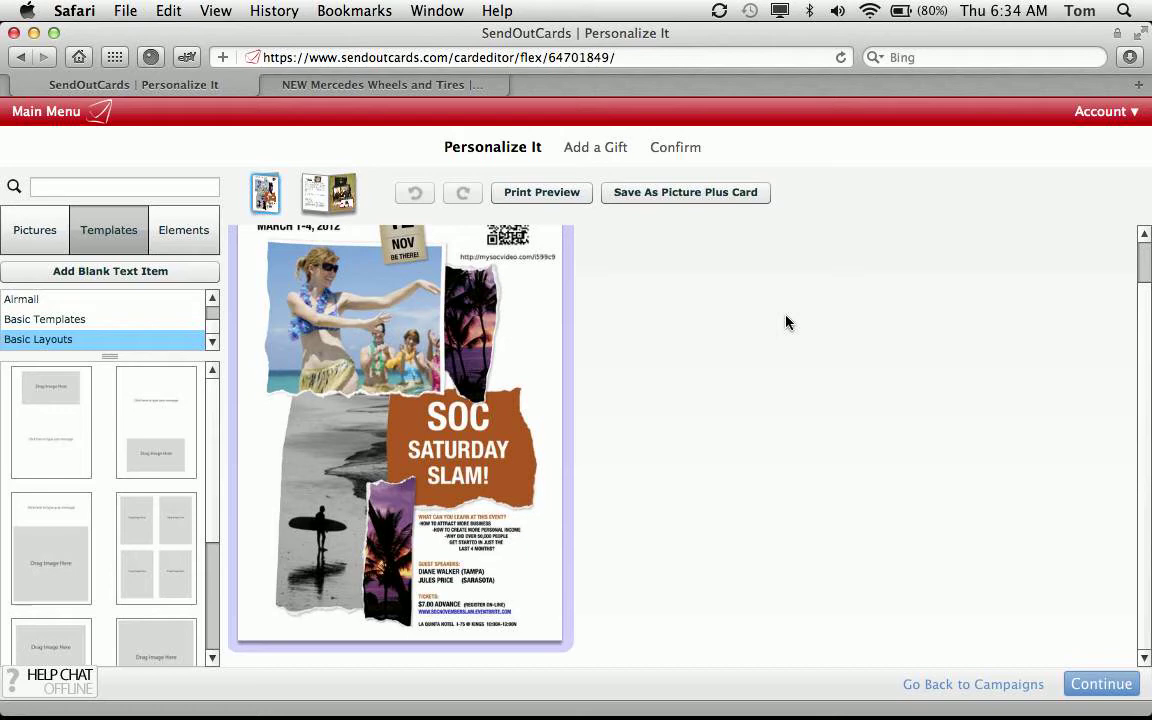
scroll(1064, 332, "up", 1)
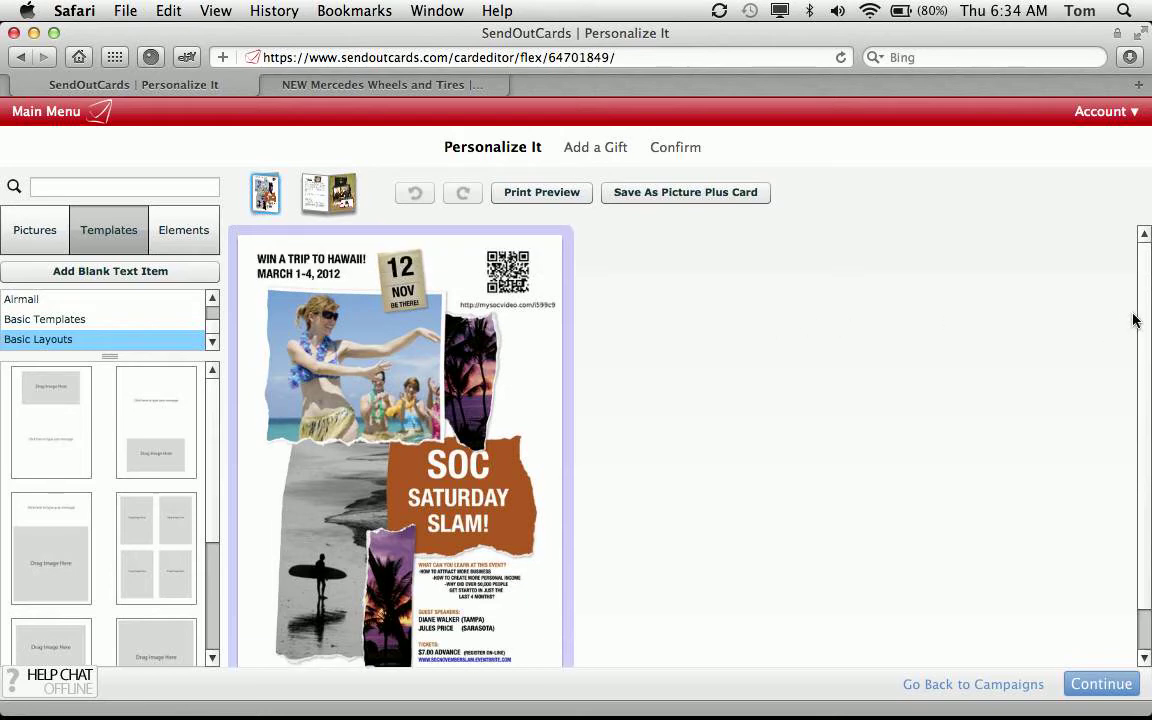
left_click(338, 204)
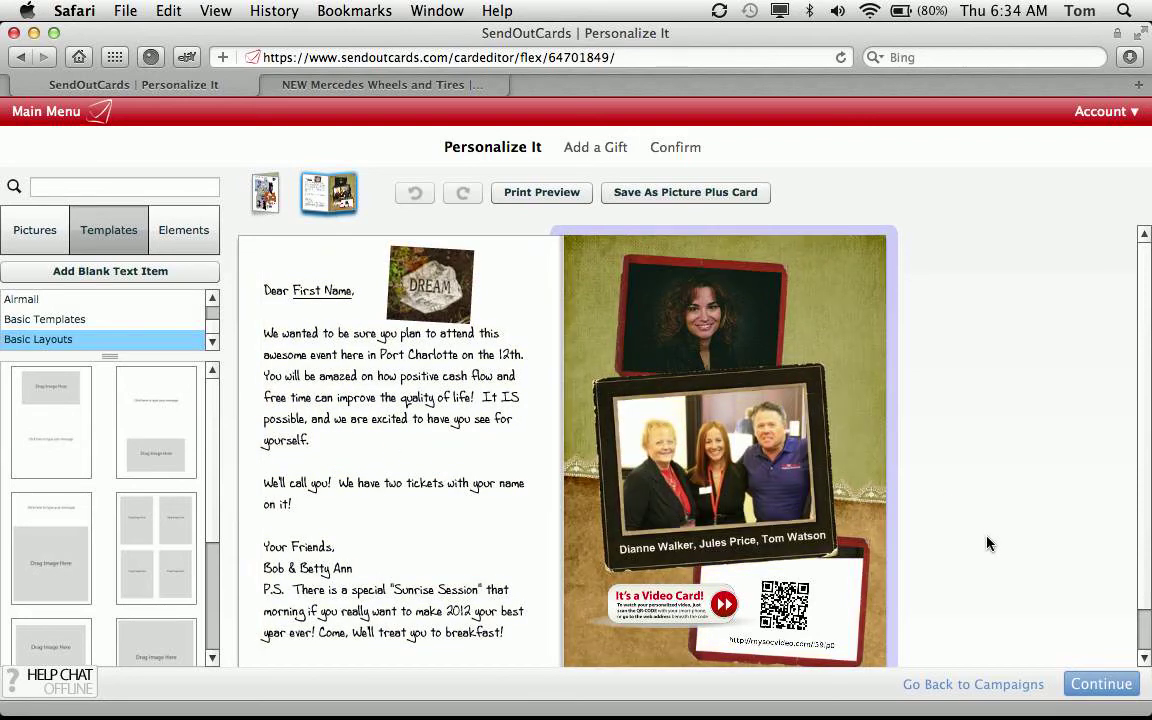
left_click(1093, 686)
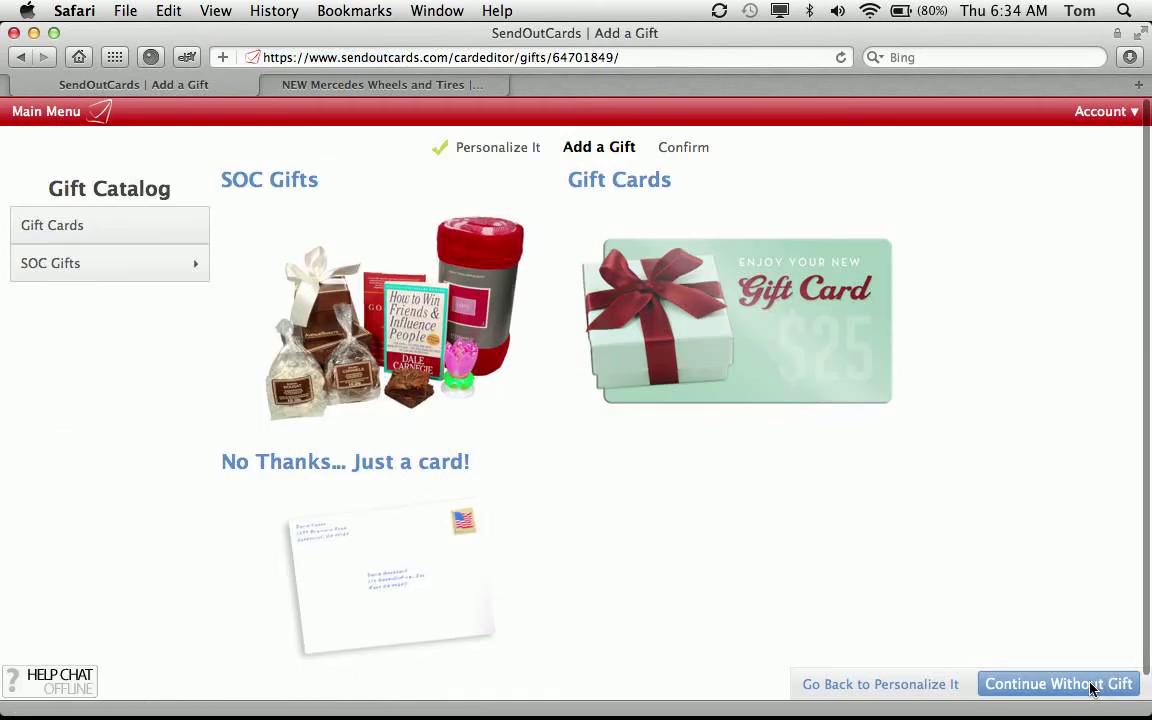
Switch from the browser to the Finder desktop
key("ctrl+Left")
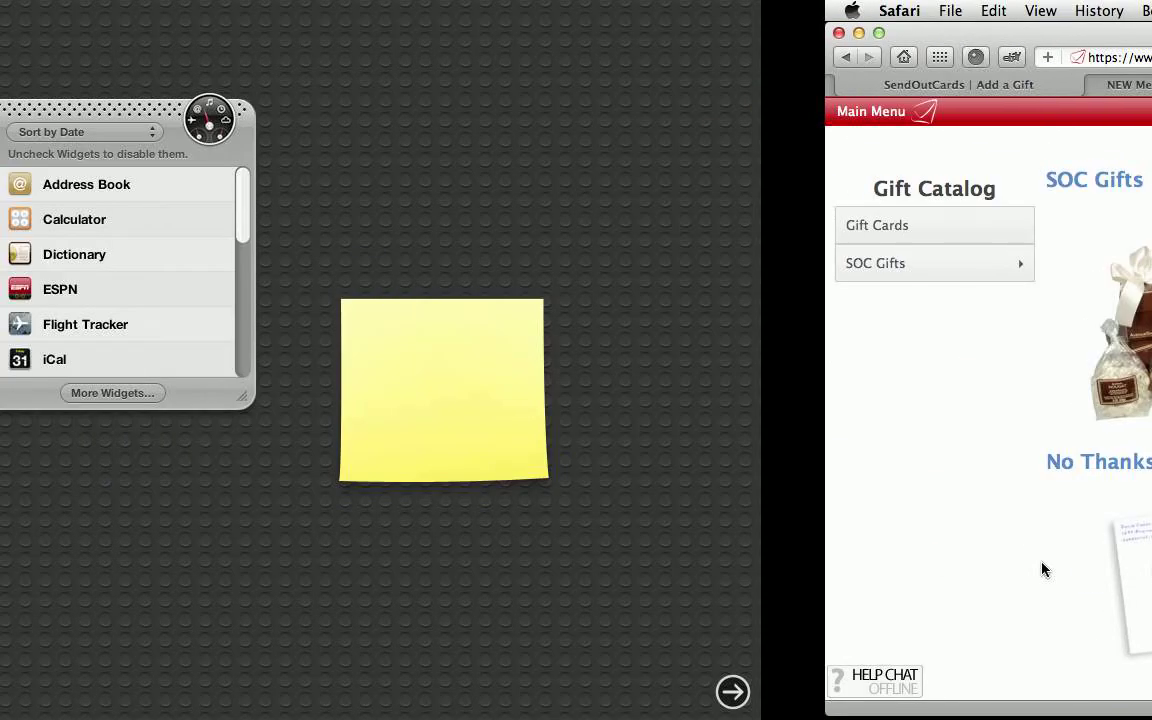
key("ctrl+Right")
key("ctrl+Right")
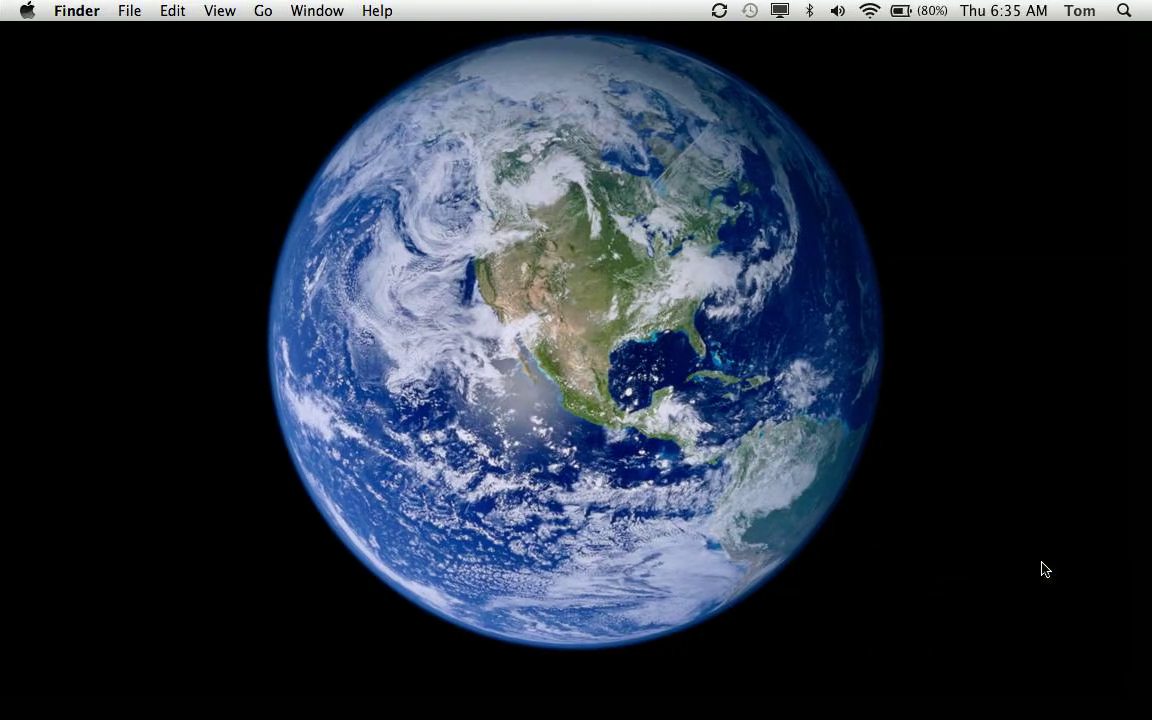